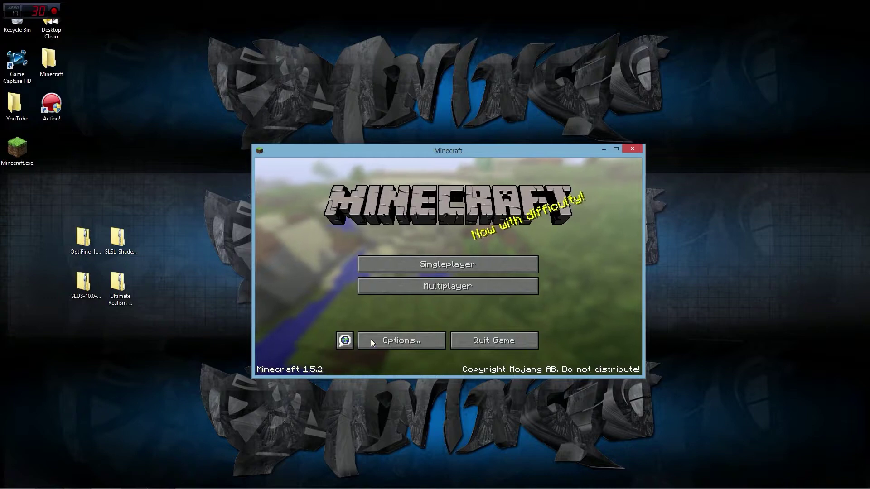
Cycle Minecraft's render distance through its options back to Far in the video settings, and close the game
click(399, 340)
click(438, 284)
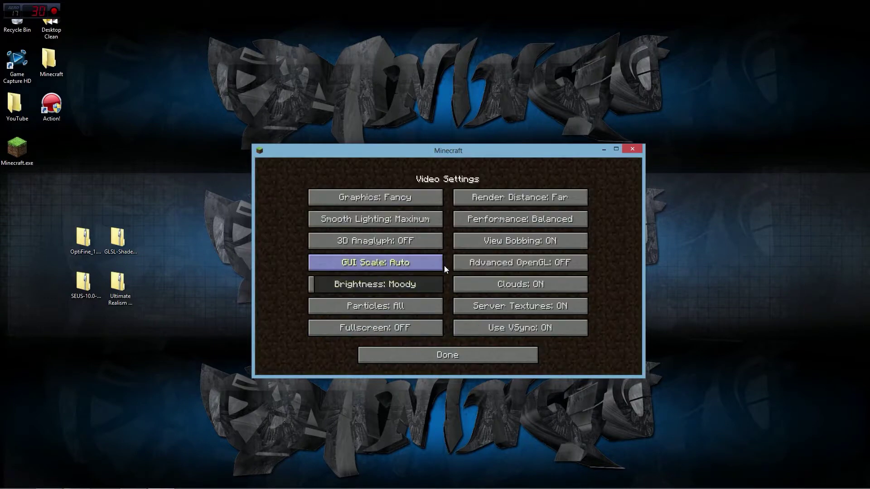
click(499, 197)
click(498, 197)
click(498, 197)
click(499, 197)
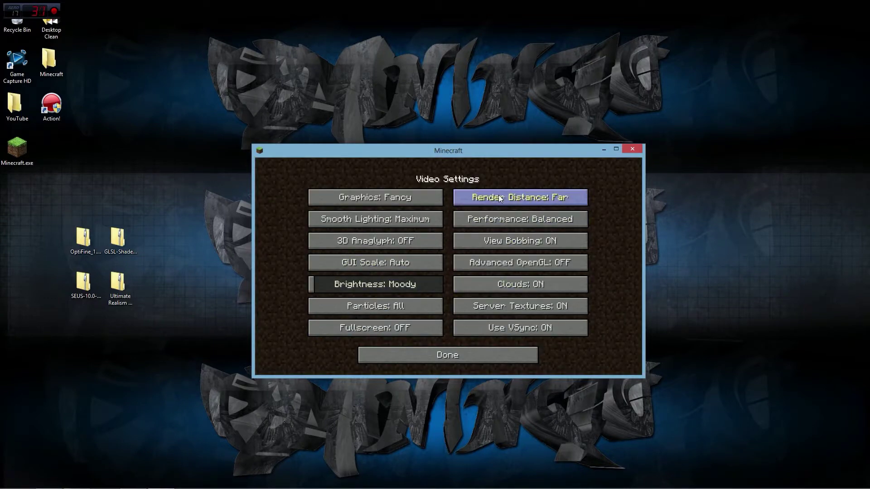
click(632, 149)
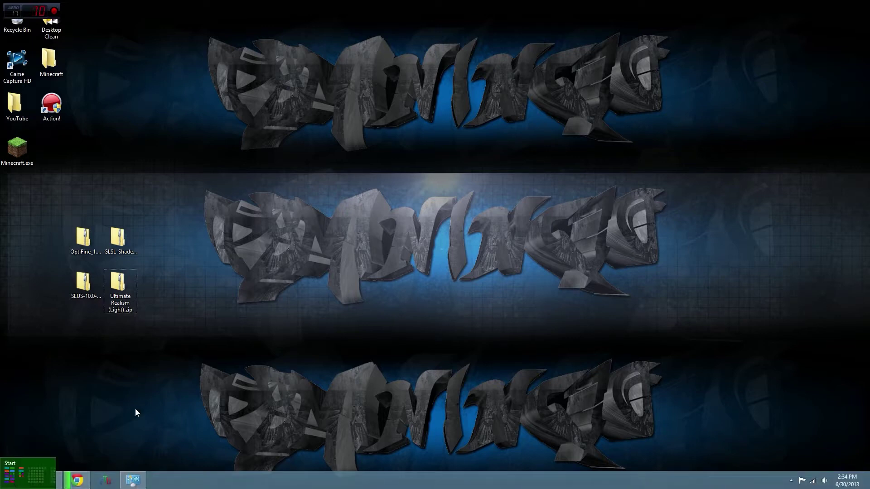
Search the apps for "run" and open the %appdata% folder through the Run dialog
mouse_move(868, 488)
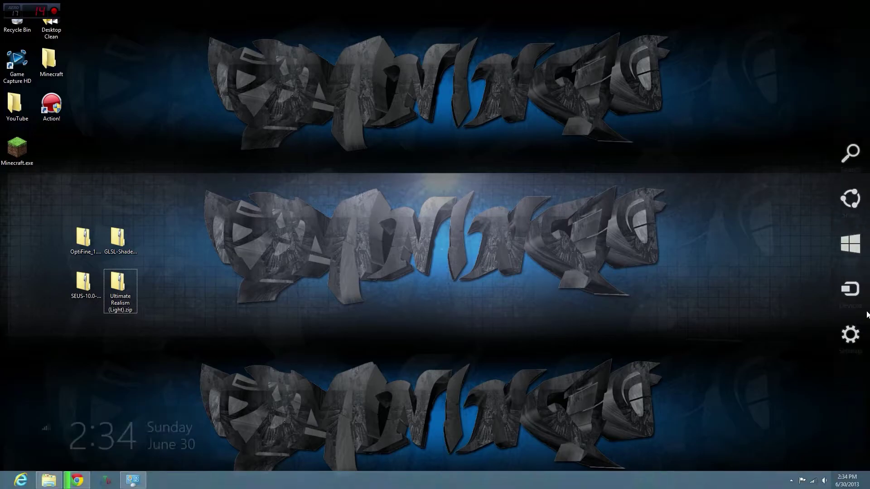
click(849, 168)
text(run)
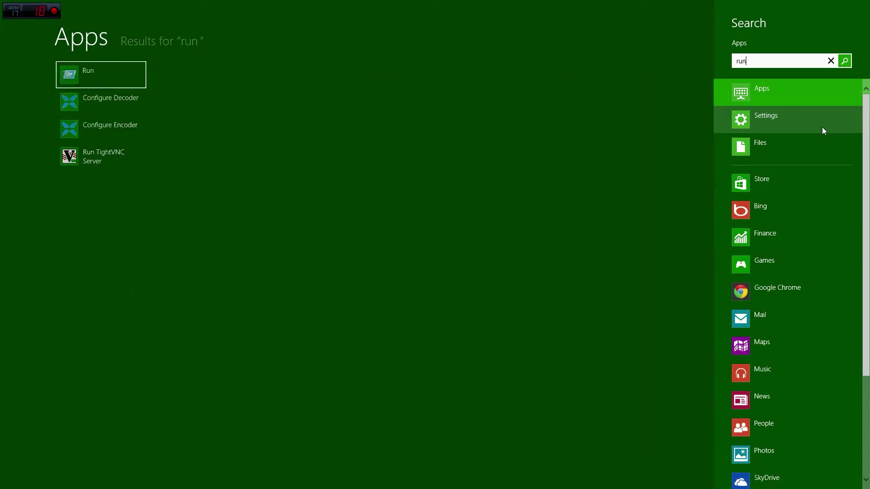
click(136, 72)
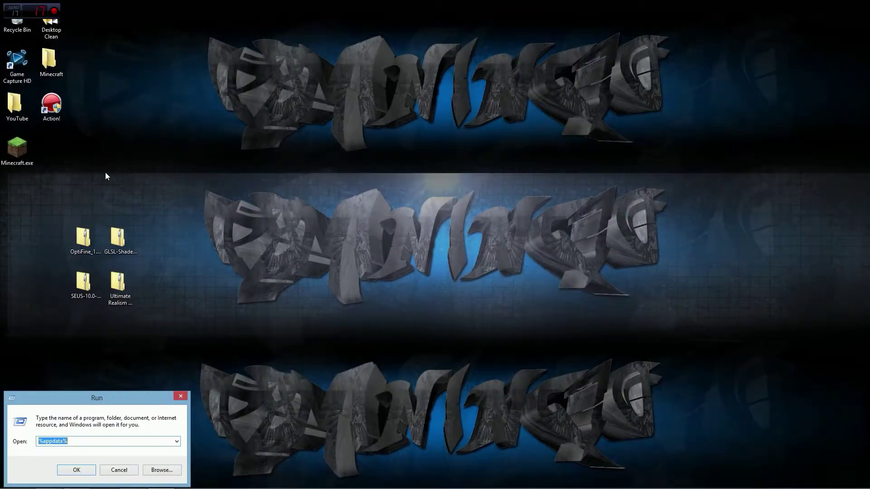
drag(99, 389, 466, 275)
click(412, 322)
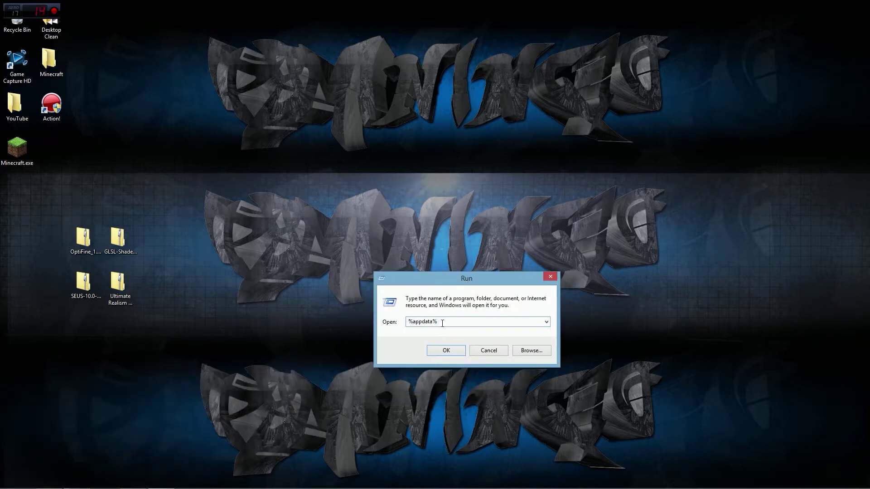
click(446, 351)
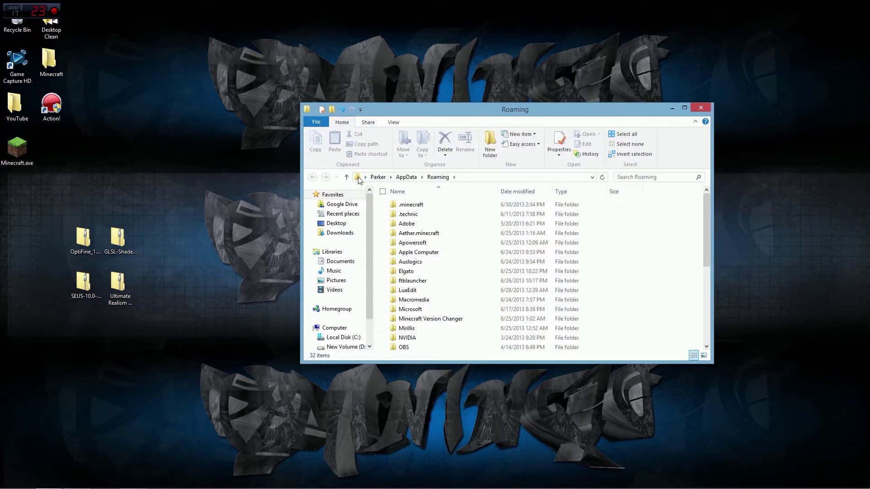
Examine the Roaming folder's location and show its full path
click(365, 177)
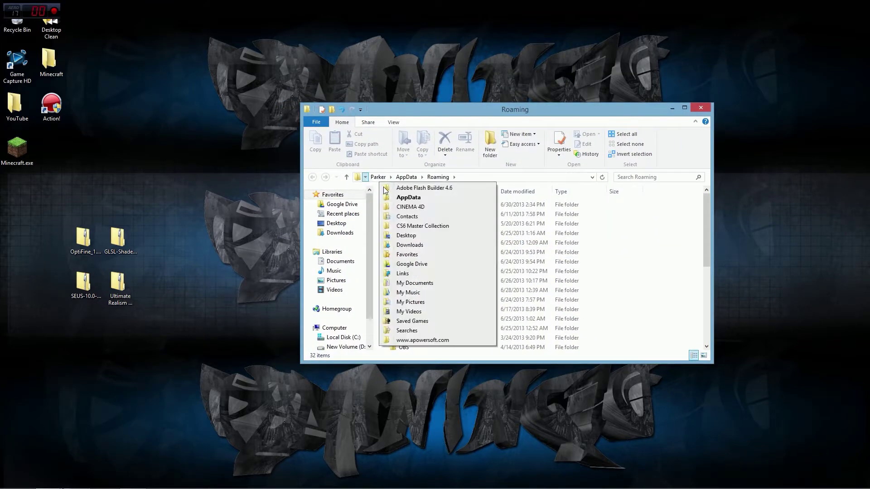
click(453, 179)
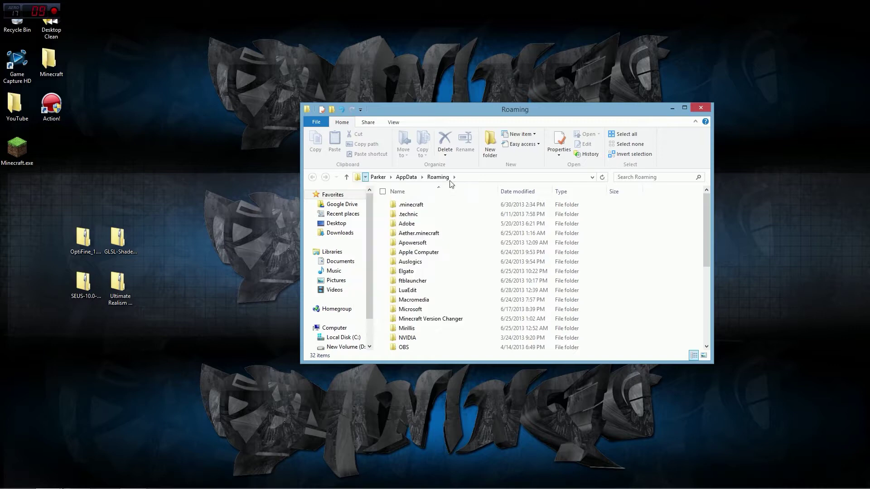
click(480, 177)
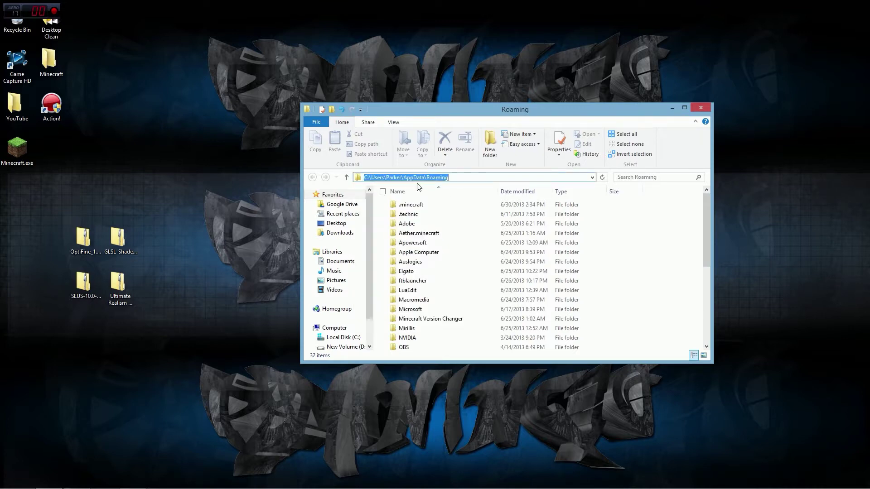
Move Ultimate Realism (Light).zip from the desktop into the texturepacks folder of .minecraft, and return to .minecraft
click(440, 205)
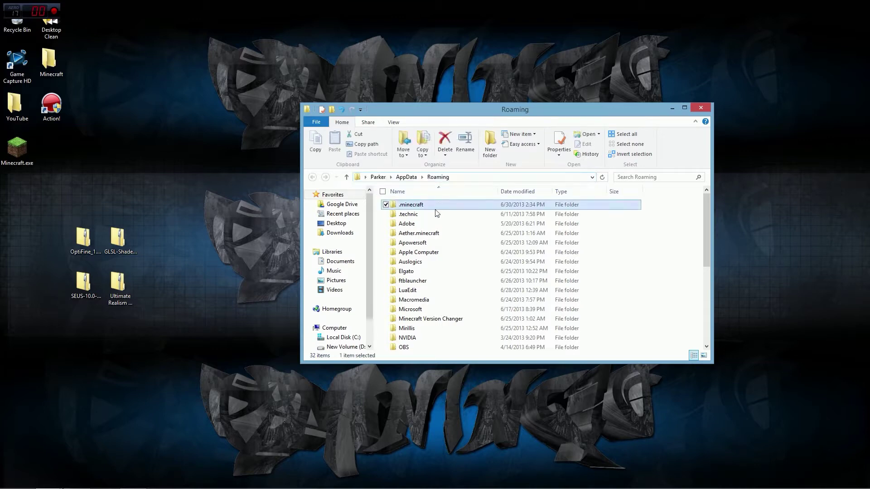
double_click(431, 204)
drag(448, 198, 419, 323)
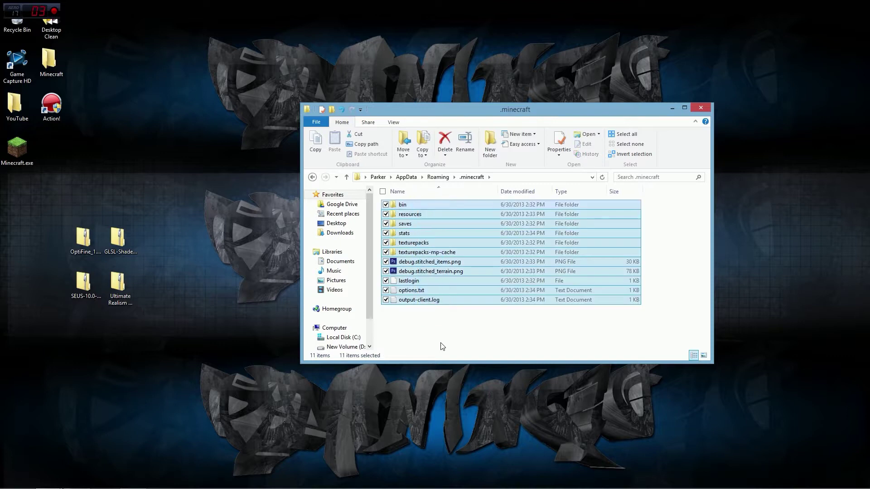
click(412, 326)
double_click(408, 243)
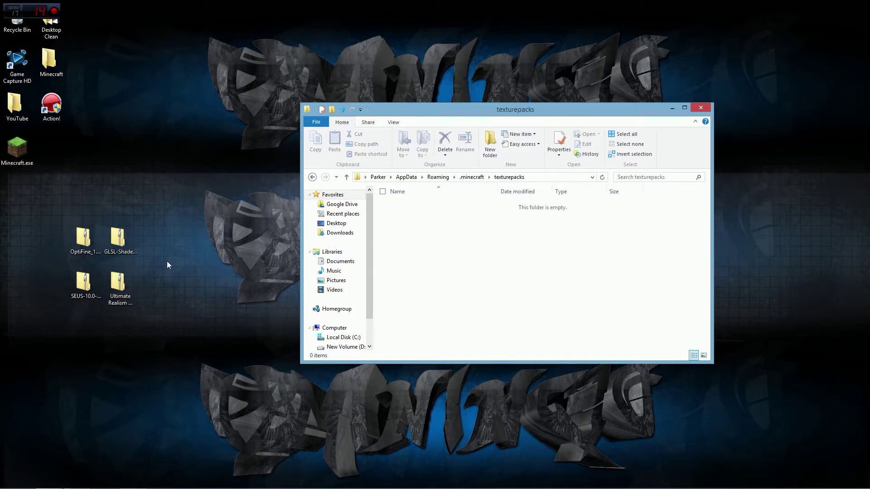
drag(118, 283, 499, 253)
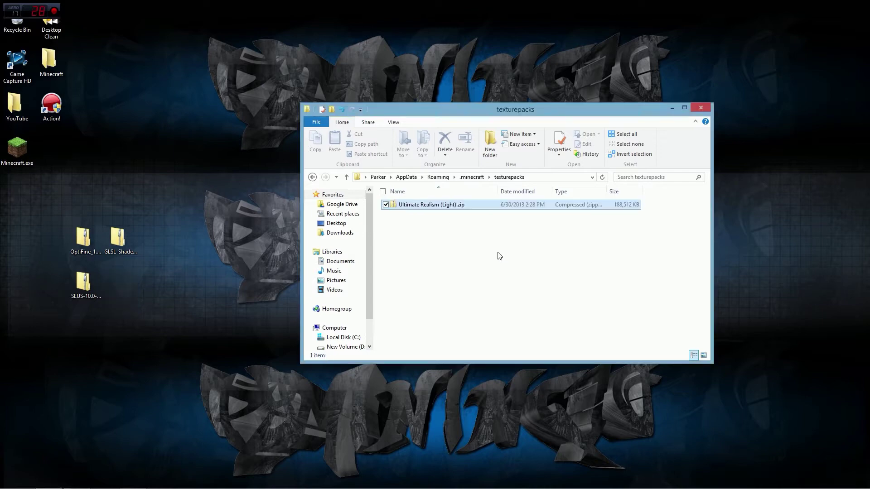
click(499, 255)
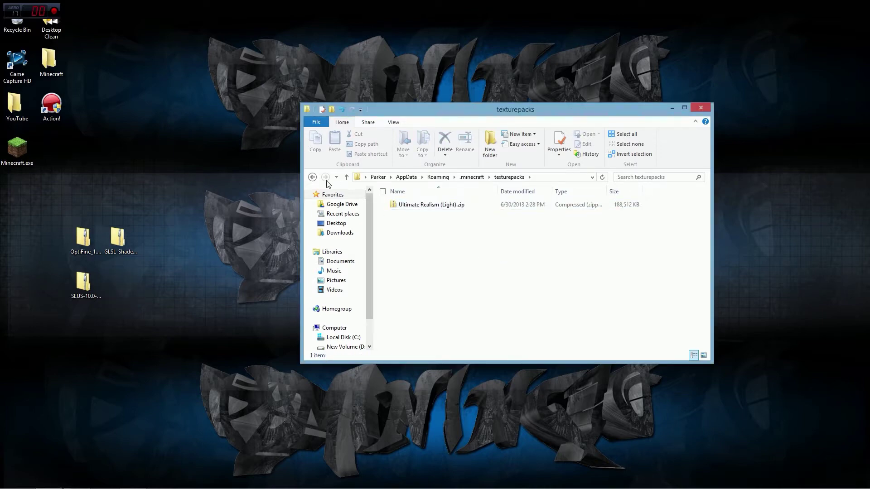
click(312, 176)
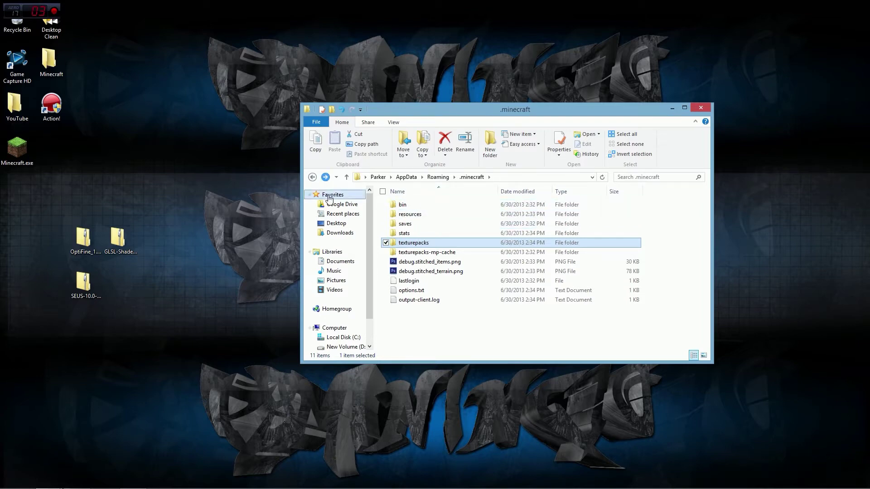
Switch to Chrome with the GLSL Shaders Modified Mod page and maximize its window
click(200, 335)
mouse_move(104, 476)
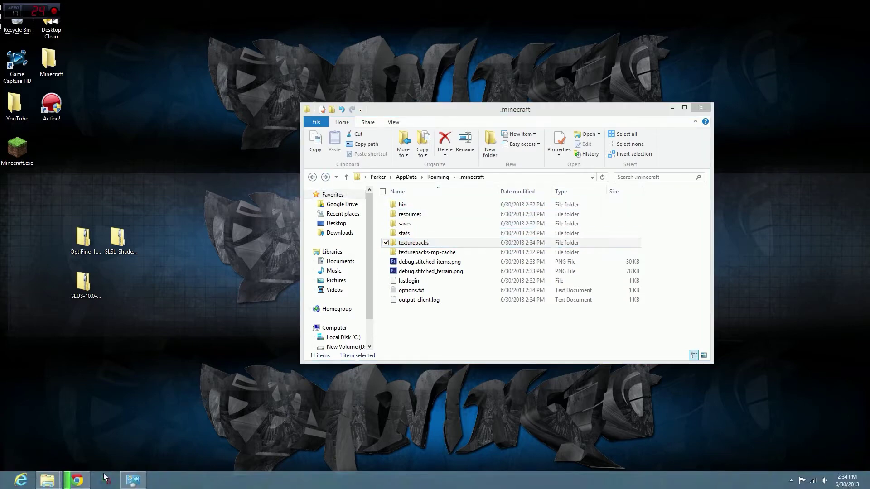
click(77, 479)
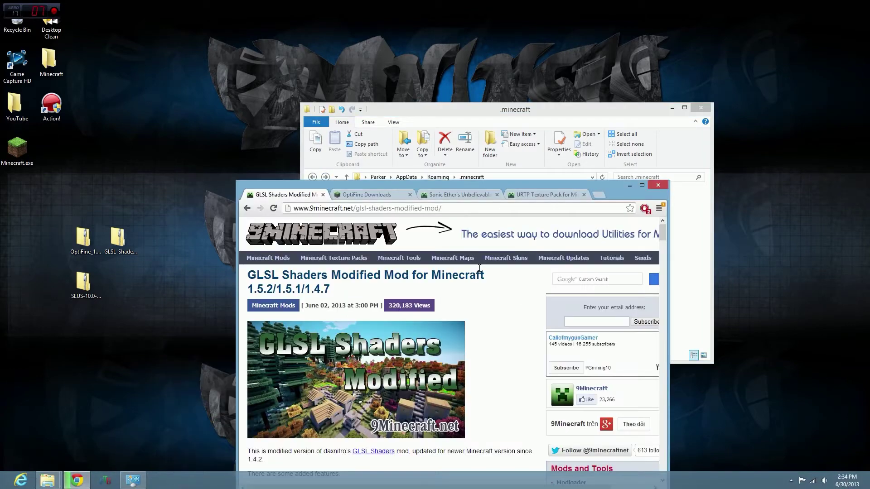
double_click(596, 185)
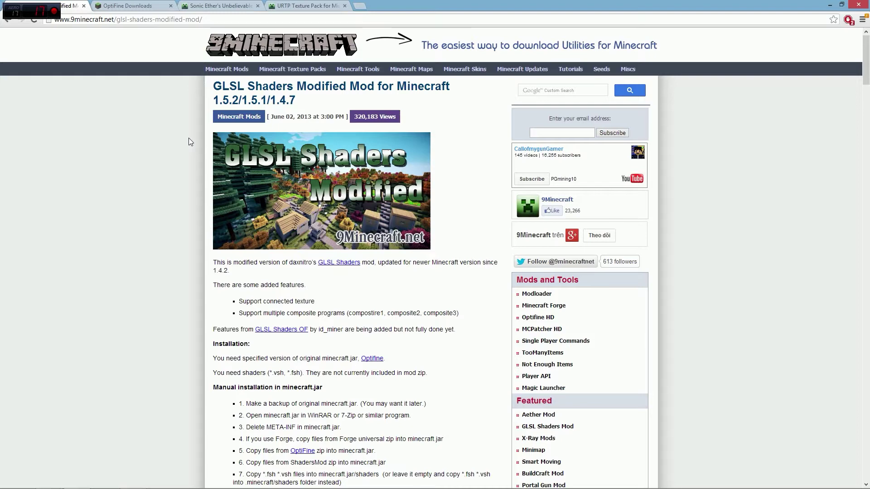
Examine the GLSL Shaders mod page for its installation notes, Minecraft 1.5.2 download links and required OptiFine version
scroll(183, 161, down, 1)
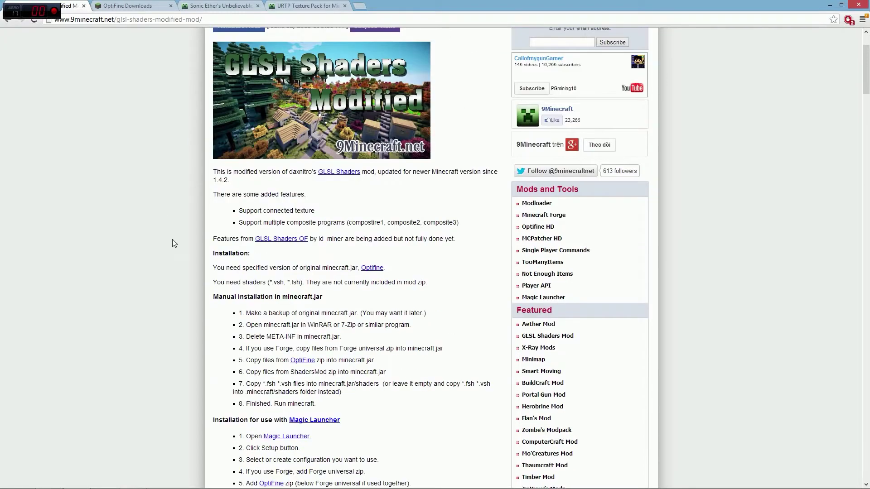
scroll(95, 138, up, 1)
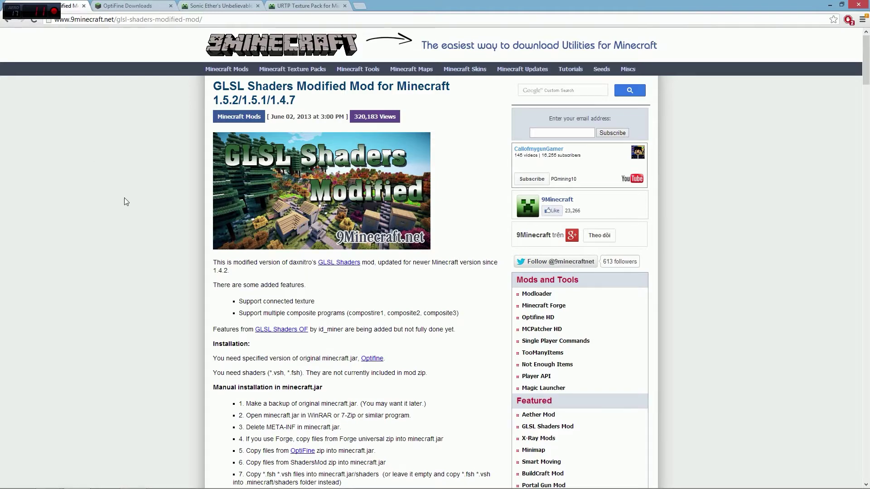
scroll(125, 202, down, 15)
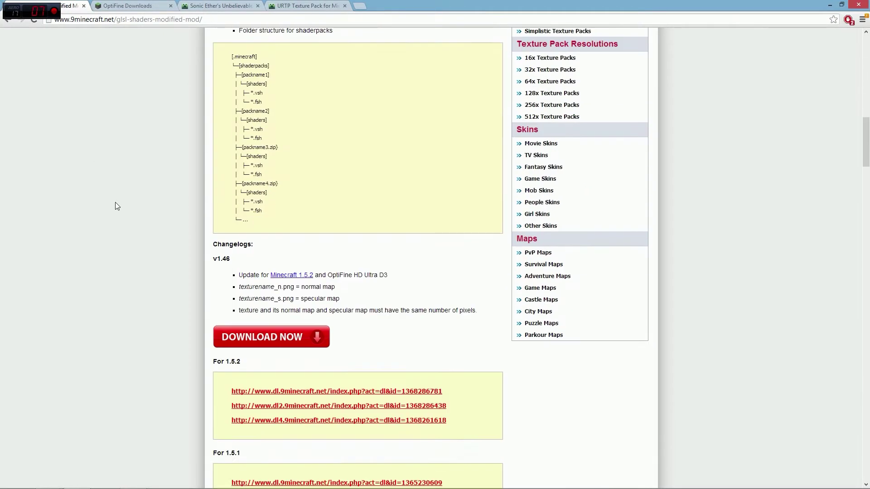
scroll(115, 202, down, 1)
drag(216, 342, 478, 346)
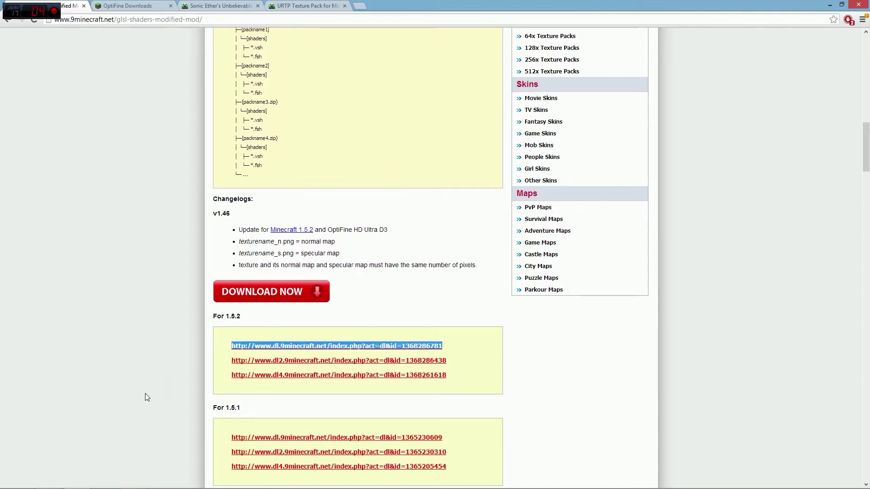
click(146, 397)
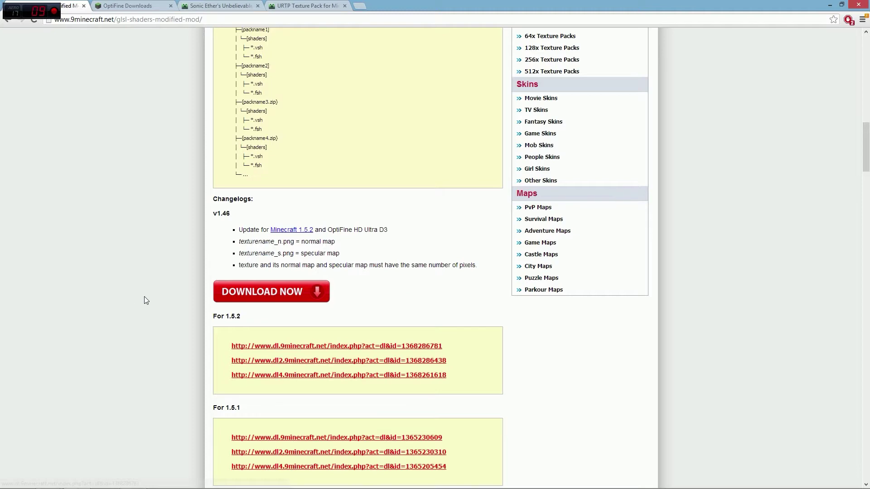
drag(388, 230, 410, 231)
click(357, 230)
click(423, 230)
Locate OptiFine 1.5.2 HD U D3 under OptiFine HD Ultra on the OptiFine Downloads page
click(140, 5)
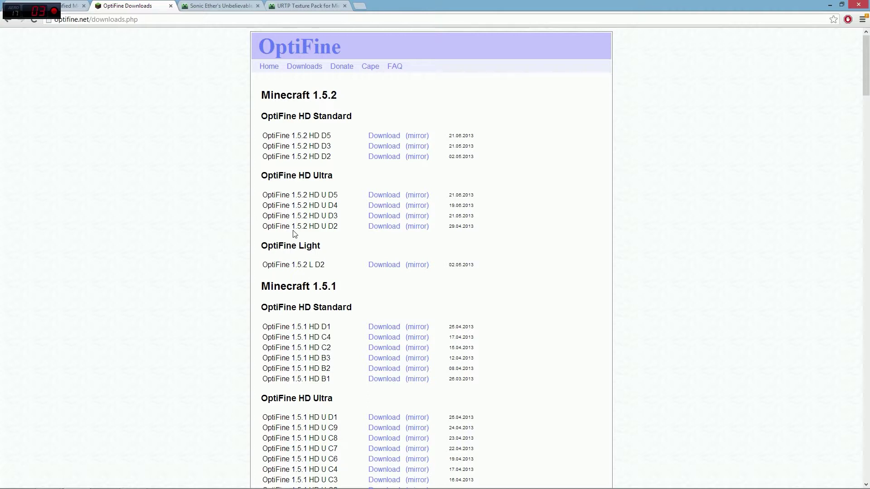
drag(336, 178, 291, 177)
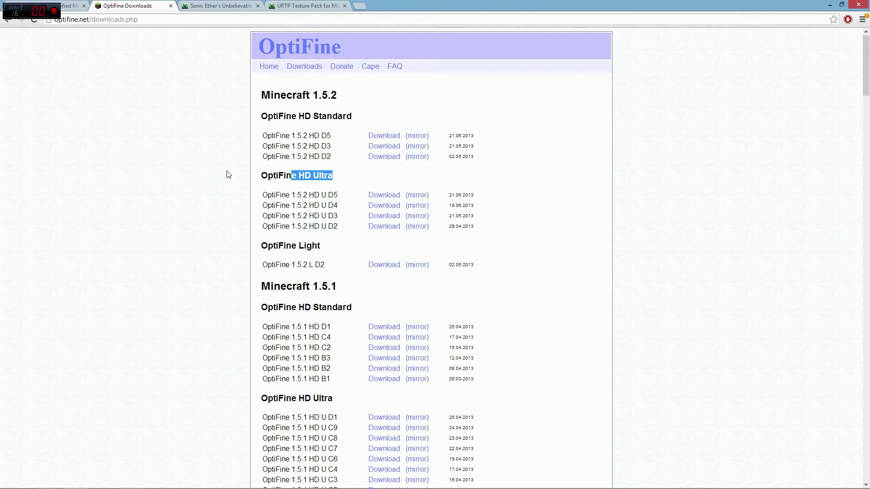
drag(338, 216, 260, 170)
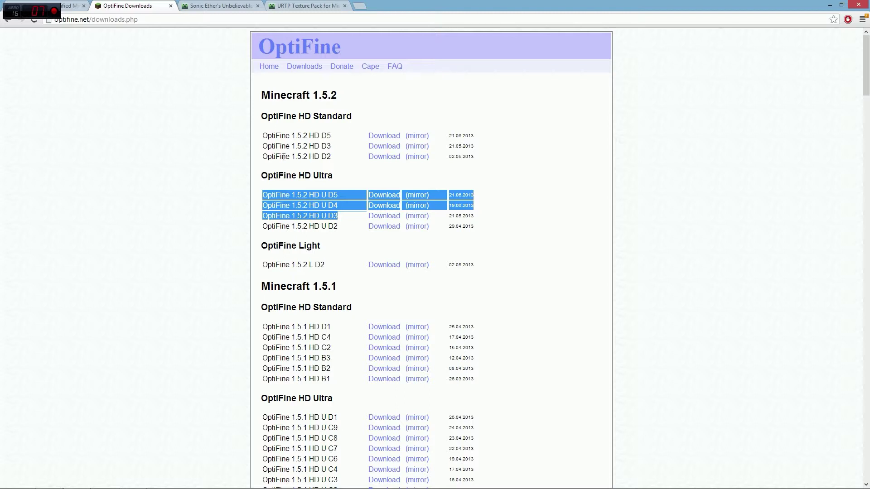
click(324, 198)
drag(316, 216, 249, 216)
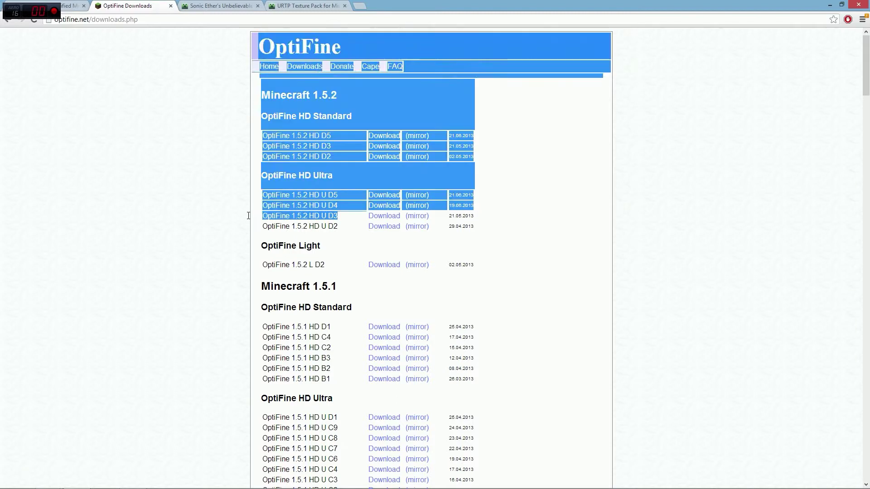
click(249, 217)
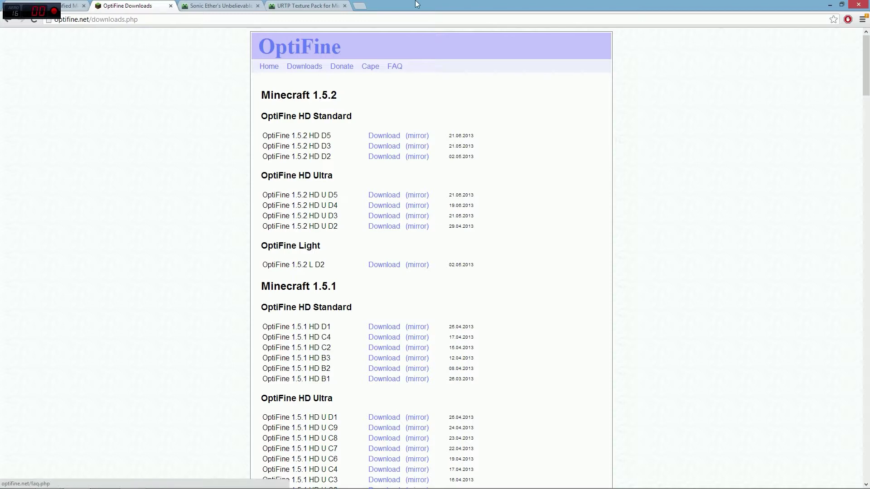
Restore the browser to a smaller window and compare the OptiFine zip on the desktop with the HD Ultra download entries
key(super+Down)
click(82, 243)
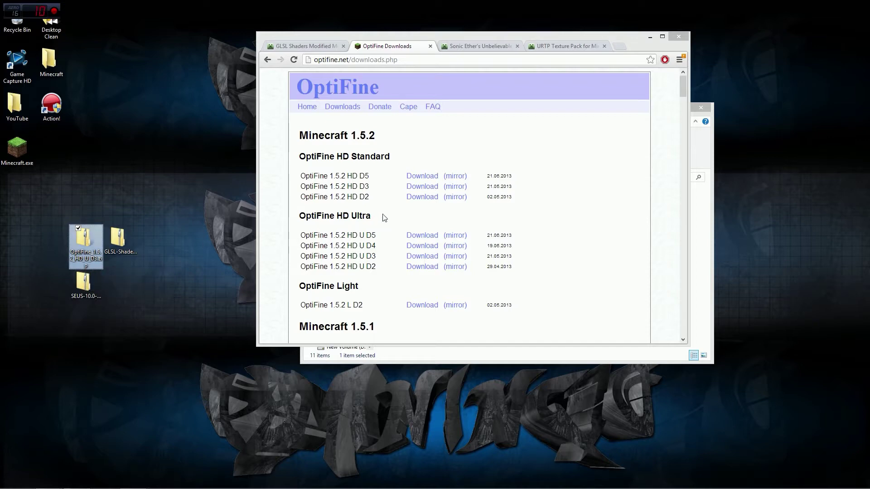
click(368, 219)
drag(368, 219, 358, 217)
click(273, 262)
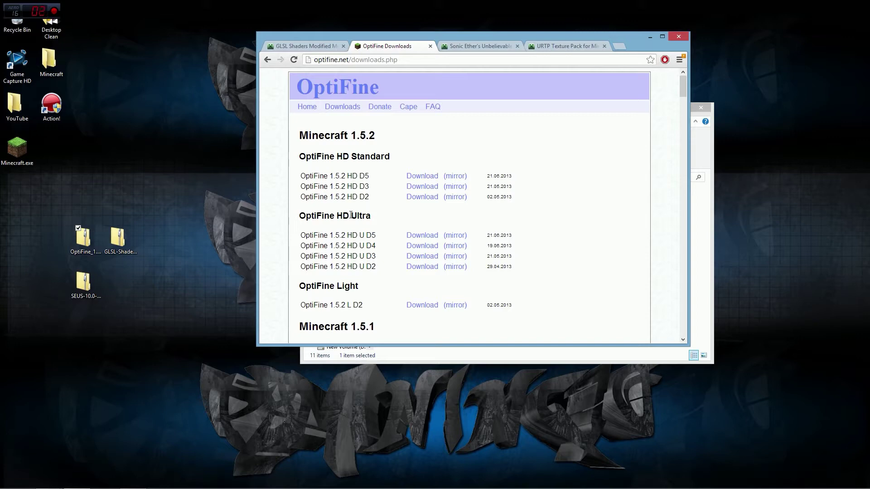
Rearrange the OptiFine and GLSL Shaders zip files on the desktop, placing GLSL Shaders directly above OptiFine
drag(92, 248, 45, 289)
drag(120, 240, 50, 244)
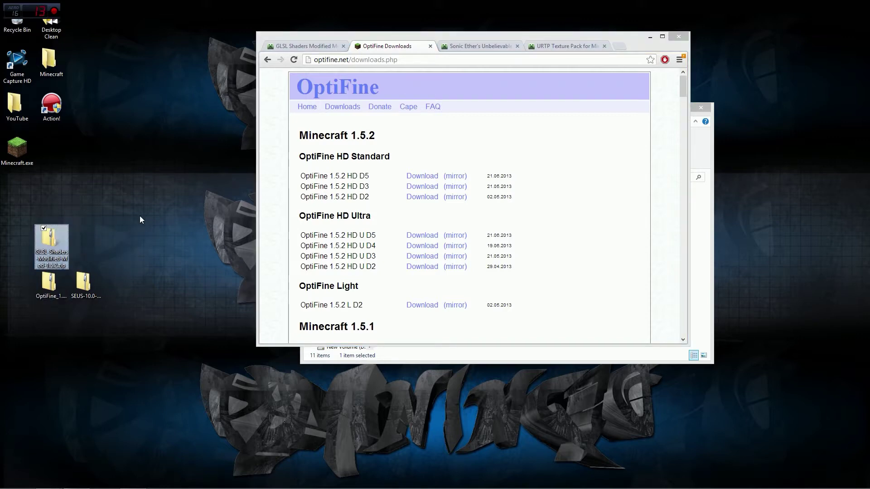
click(157, 209)
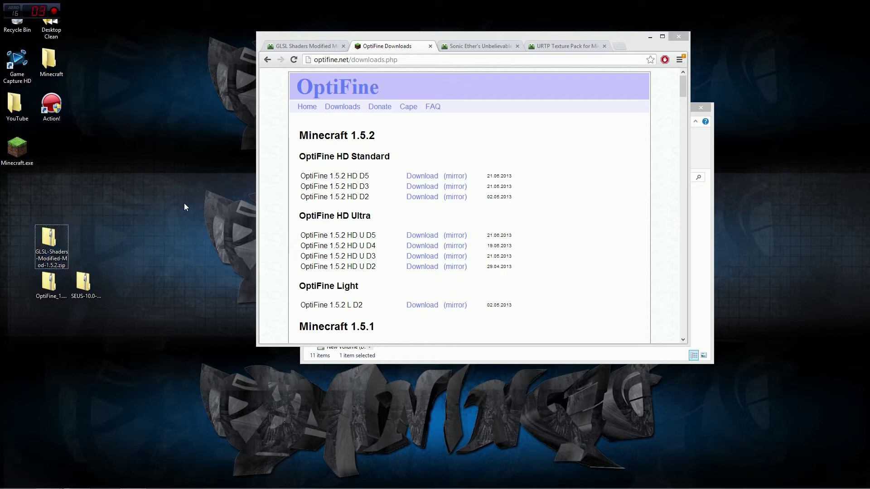
Search for "winrar" in a new browser tab and locate the English WinRAR versions on the RARLAB downloads page
click(619, 46)
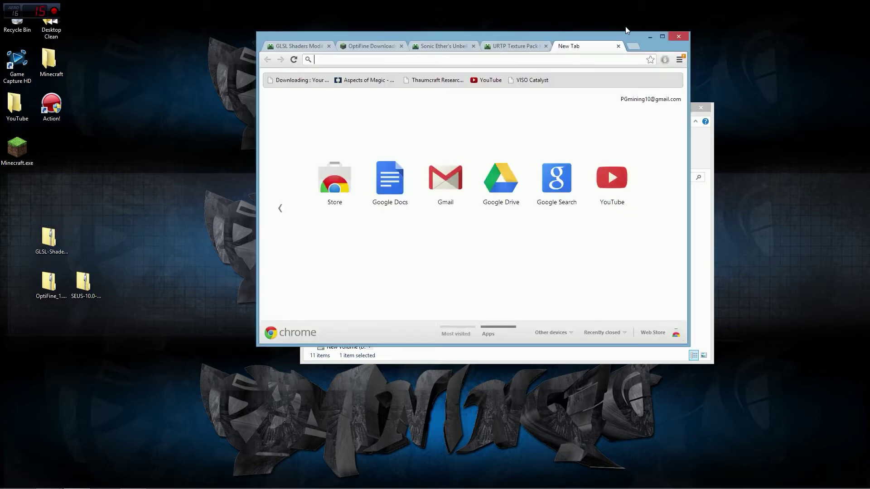
text(winrar)
key(Return)
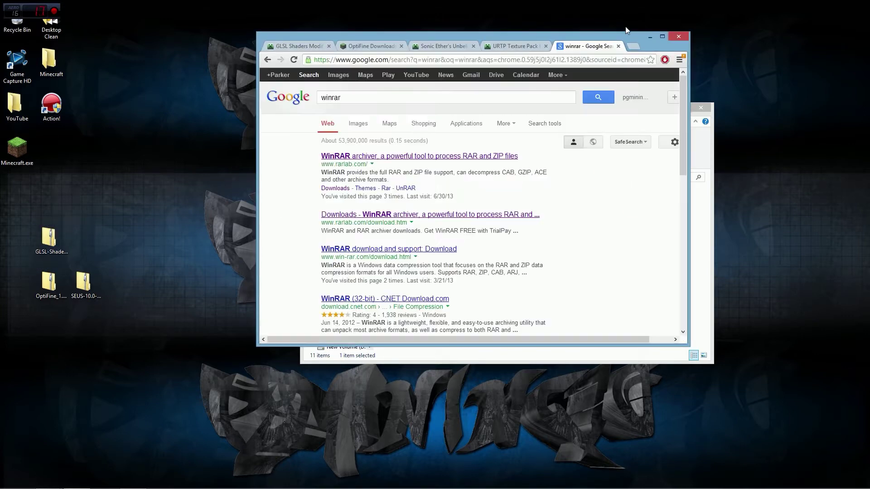
click(393, 156)
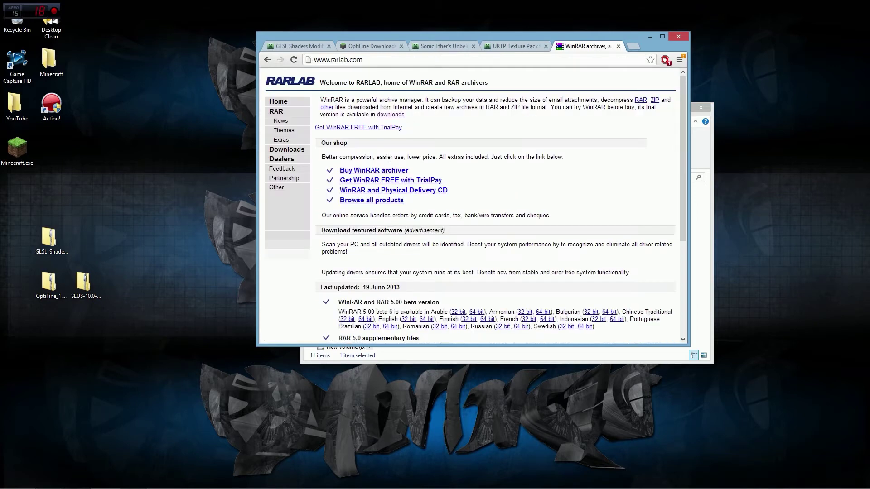
click(291, 153)
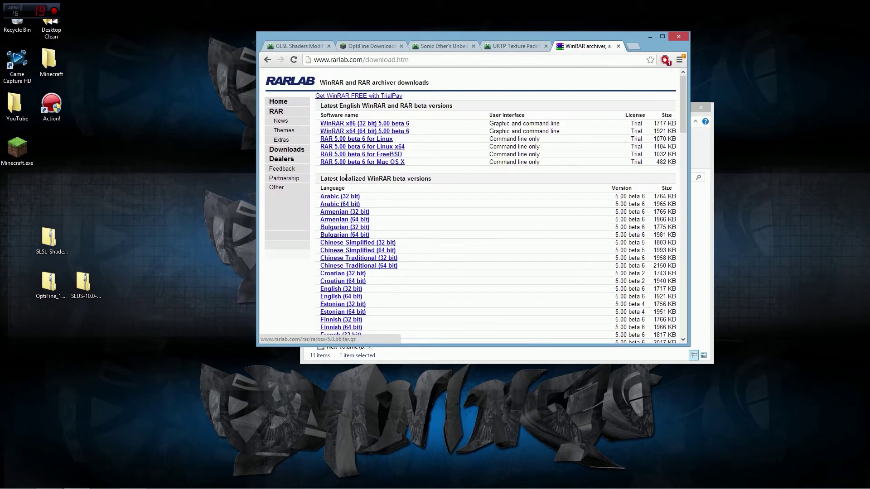
drag(369, 296, 318, 299)
click(297, 301)
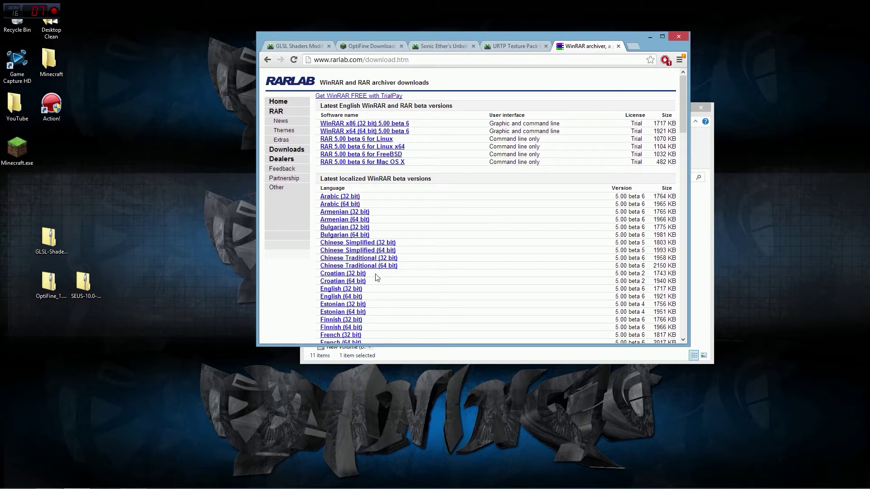
click(49, 239)
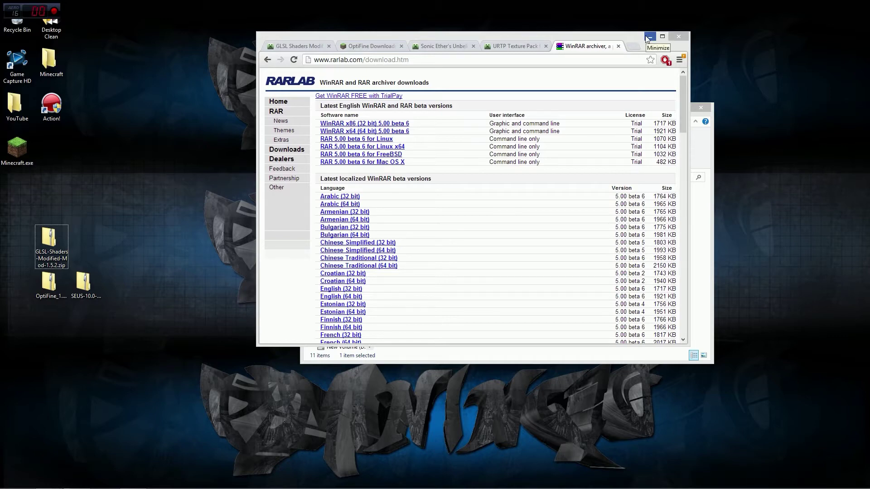
Find the 1.5.1/1.4.7 Beta v10 Rc 7 Ultra links on the Sonic Ether's page and place the SEUS zip below OptiFine on the desktop
click(509, 47)
click(449, 47)
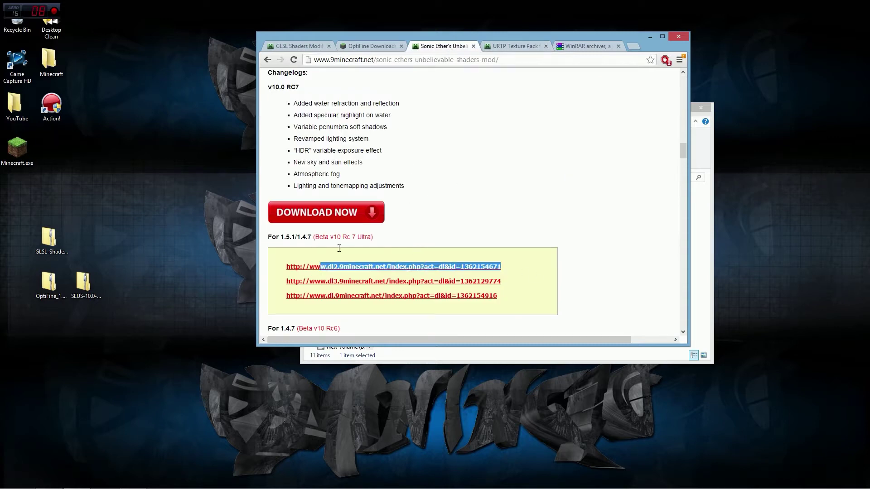
drag(339, 248, 515, 262)
drag(83, 283, 34, 333)
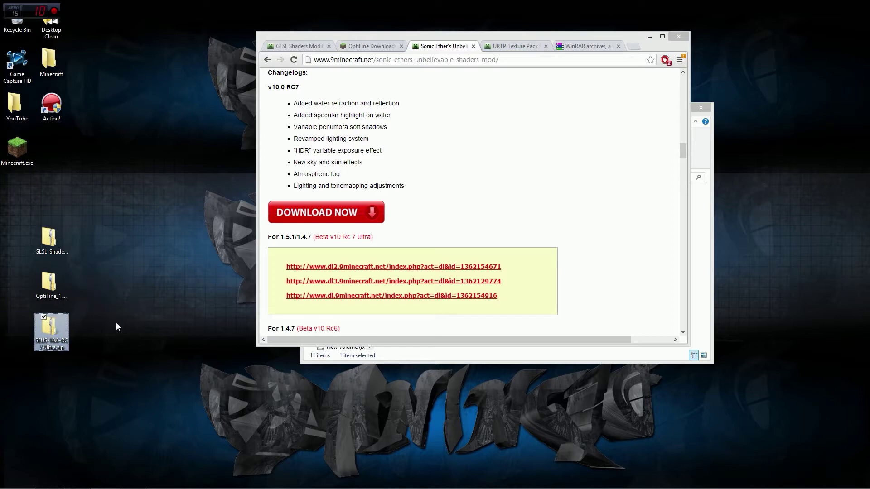
Return to the start of the Sonic Ether's page, minimize the browser and reposition the .minecraft folder window
click(571, 199)
scroll(572, 201, up, 10)
scroll(571, 202, up, 6)
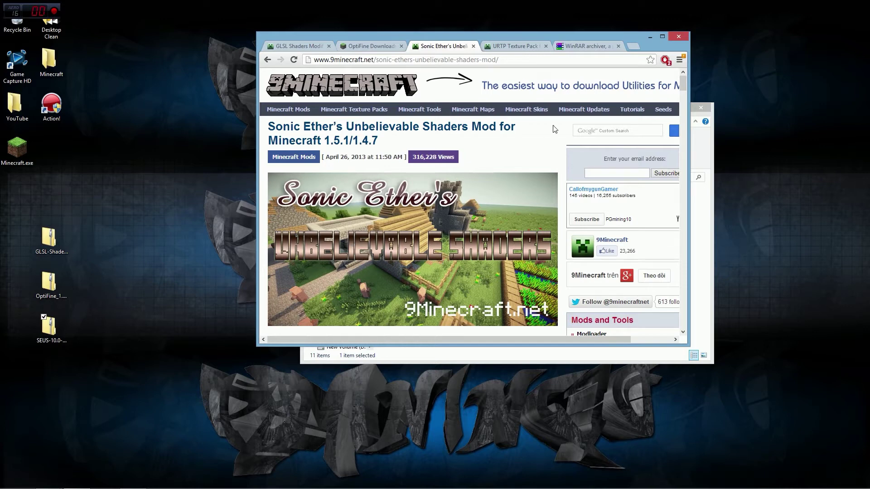
click(648, 36)
drag(596, 107, 522, 75)
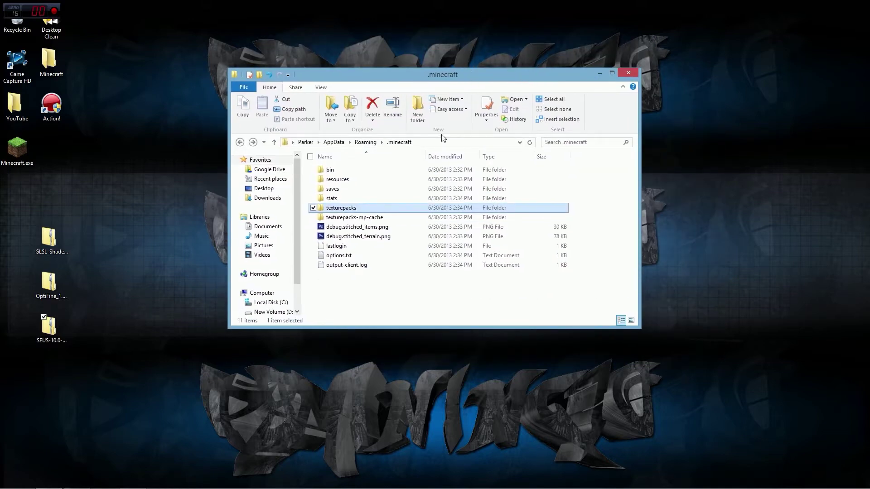
Open the Roaming folder by running %appdata%, and close that extra folder window
key(super+r)
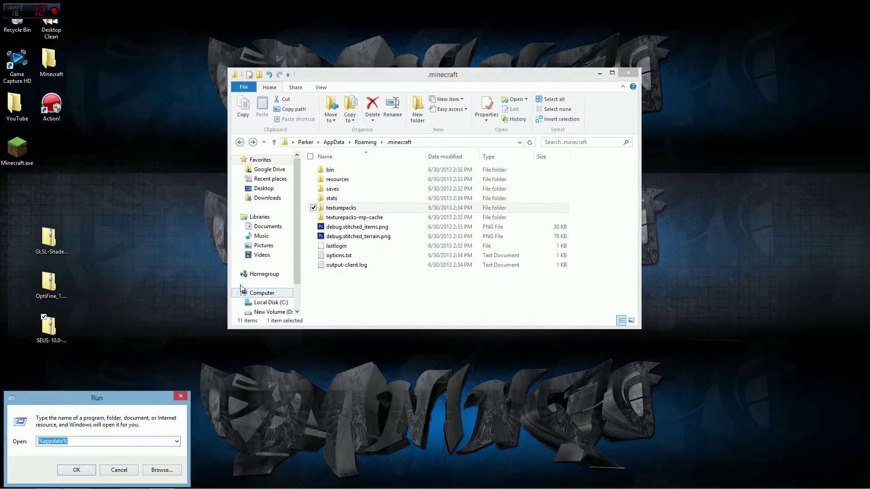
key(Return)
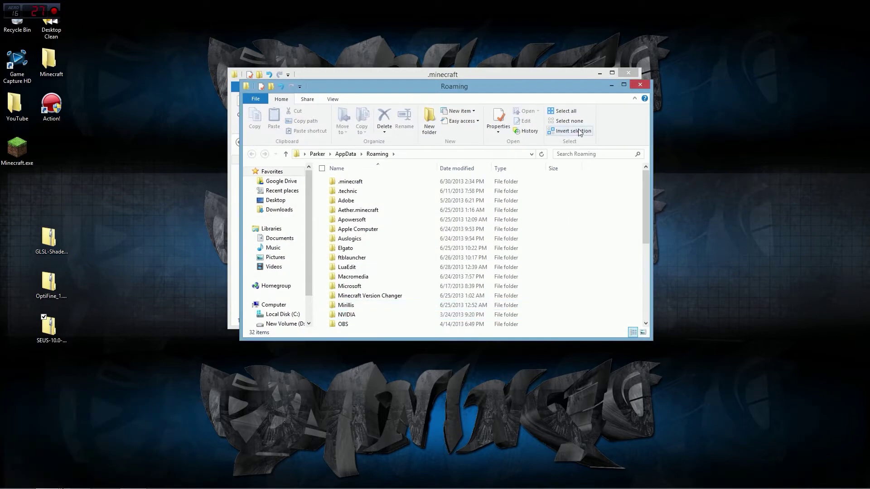
click(638, 86)
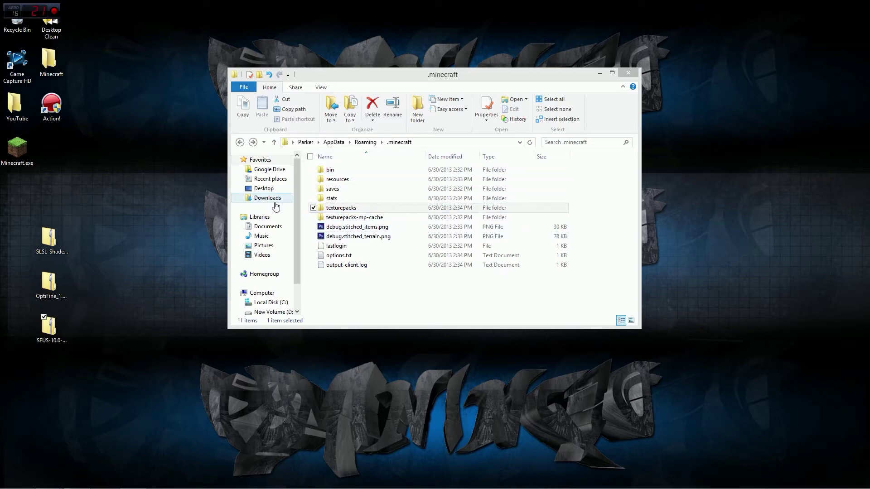
Open OptiFine_1.5.2_HD_U_D3.zip with WinRAR, dismiss the licence reminder and snap the archive window to half the screen
right_click(51, 285)
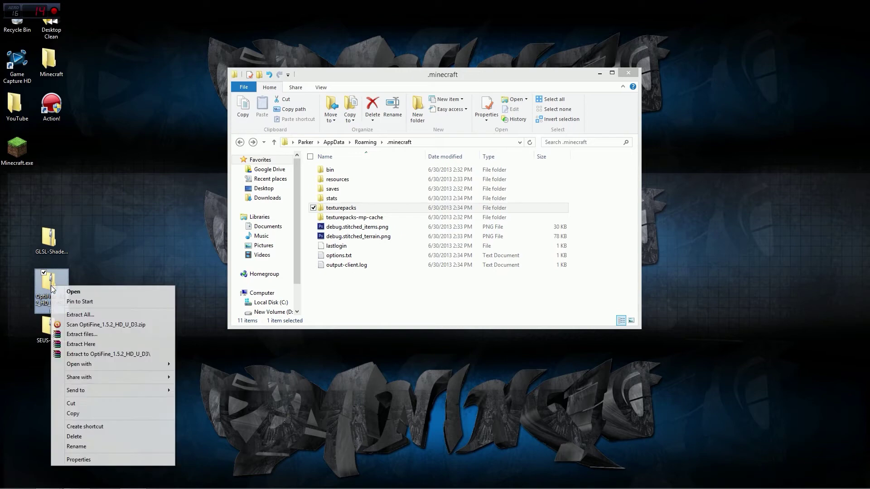
mouse_move(137, 368)
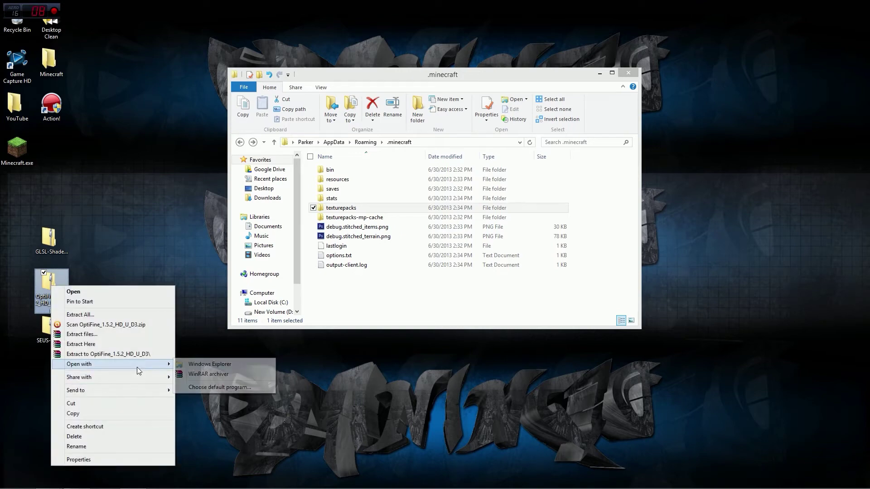
click(208, 374)
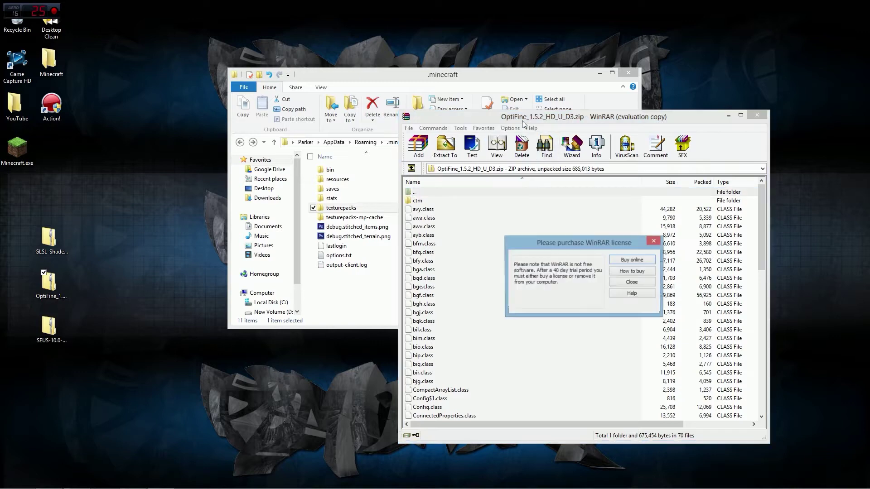
click(654, 240)
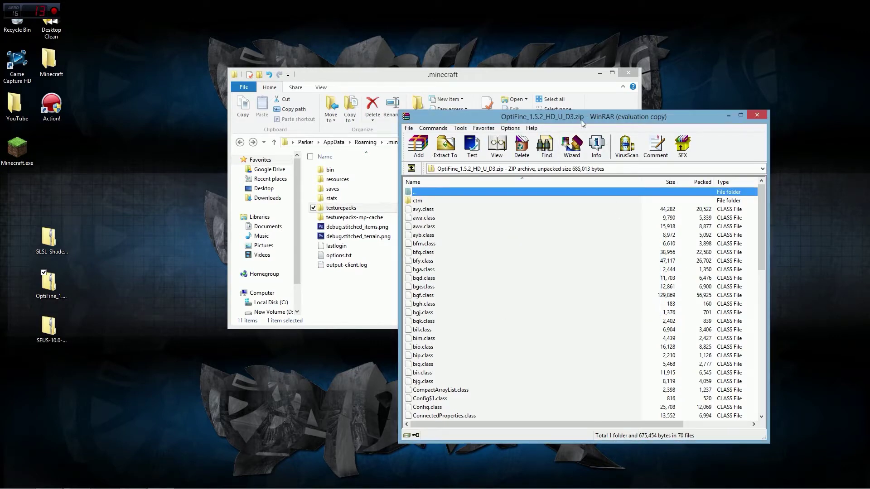
drag(581, 121, 869, 136)
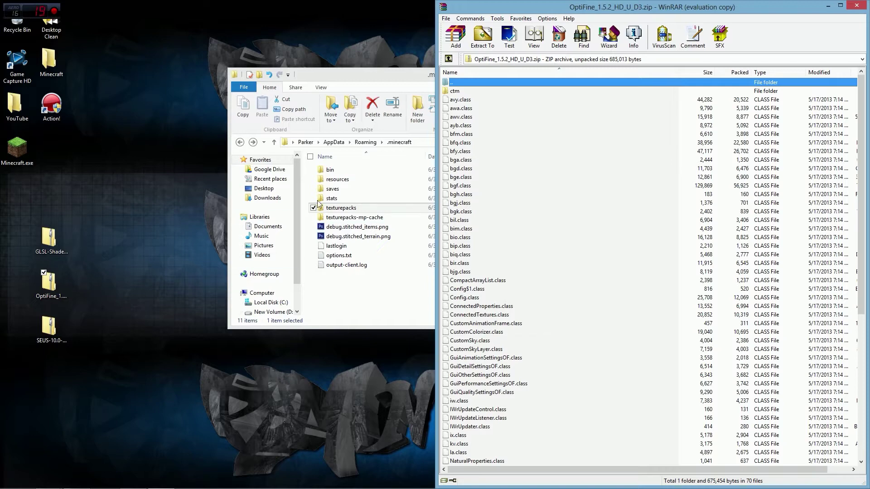
Move the .minecraft folder window clear of the OptiFine archive and open the bin folder
click(375, 89)
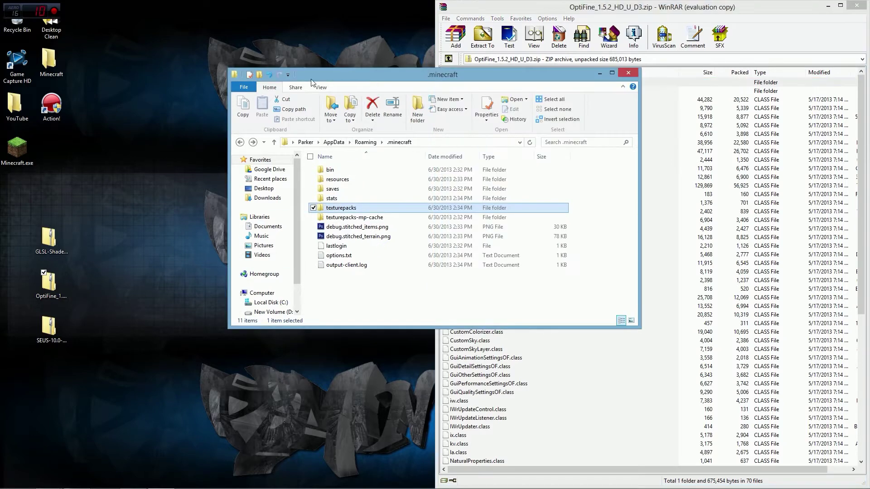
drag(379, 87, 282, 78)
double_click(196, 163)
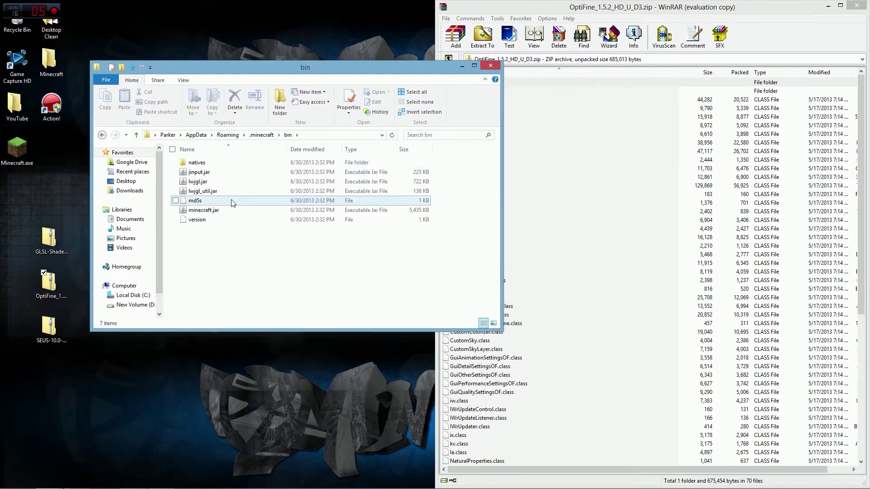
Open minecraft.jar from the bin folder with WinRAR and move its window beside the OptiFine archive
click(205, 210)
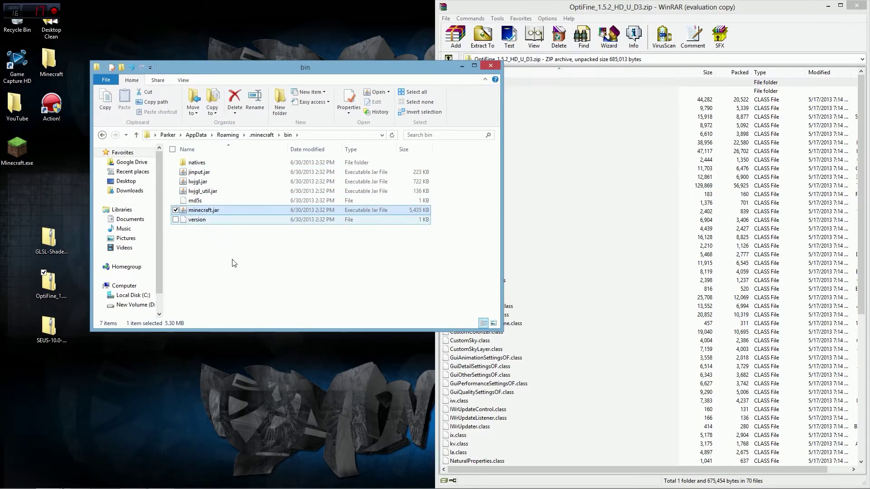
right_click(218, 212)
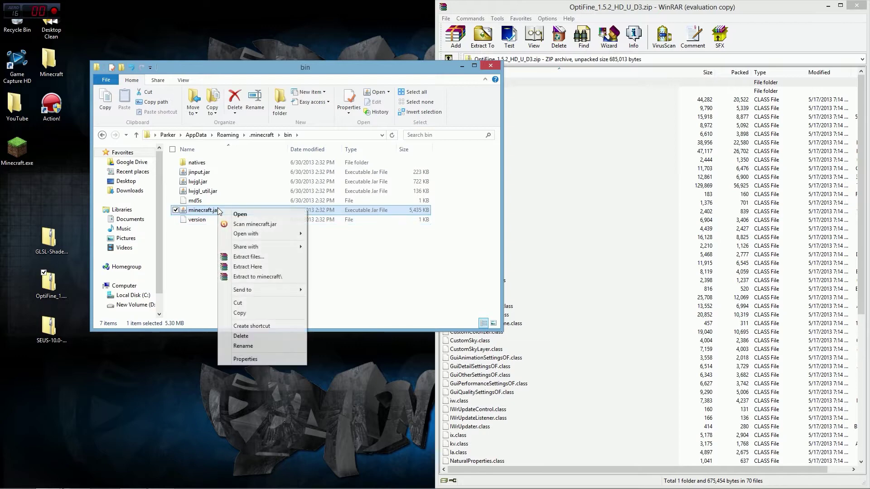
mouse_move(278, 234)
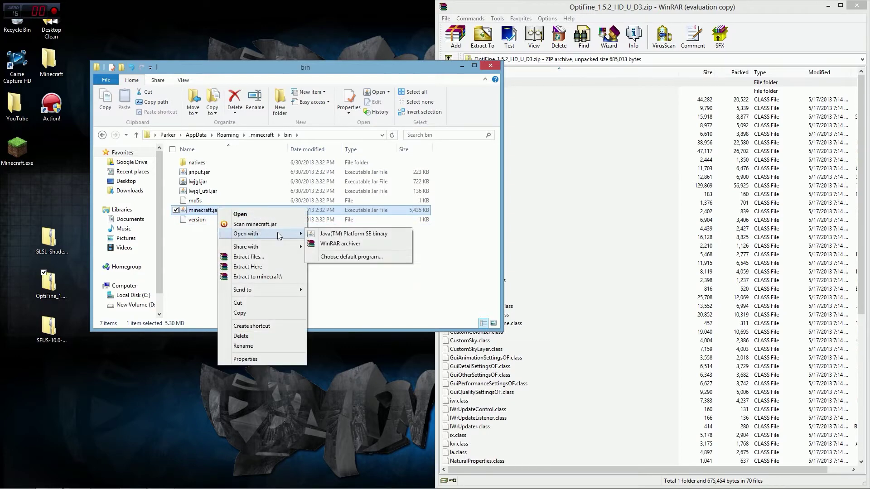
click(313, 242)
drag(623, 116, 315, 82)
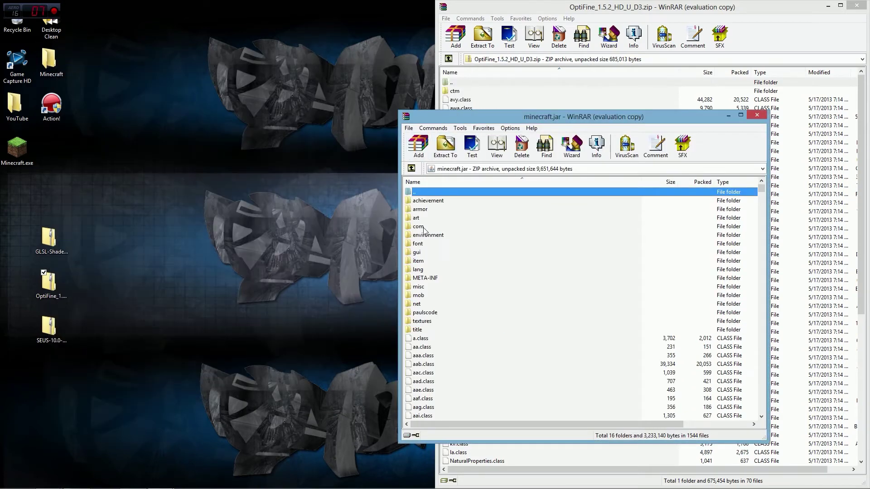
drag(642, 127, 343, 127)
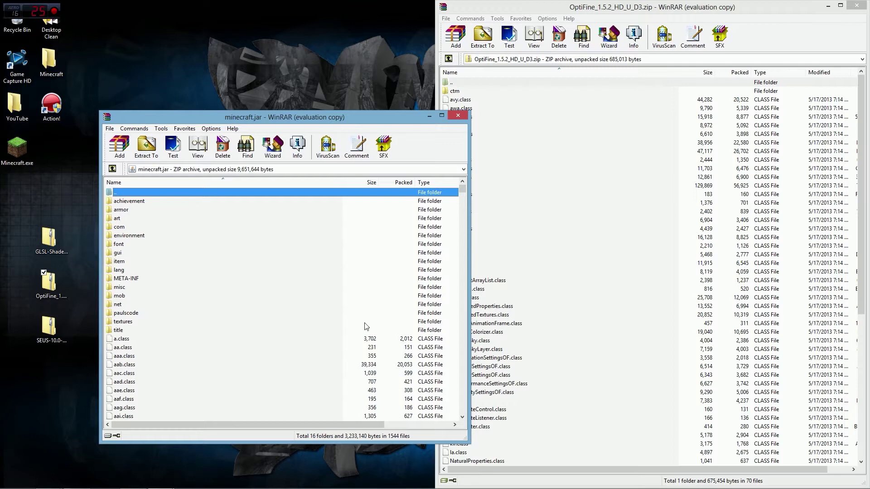
Delete the META-INF folder from minecraft.jar
click(139, 278)
right_click(139, 278)
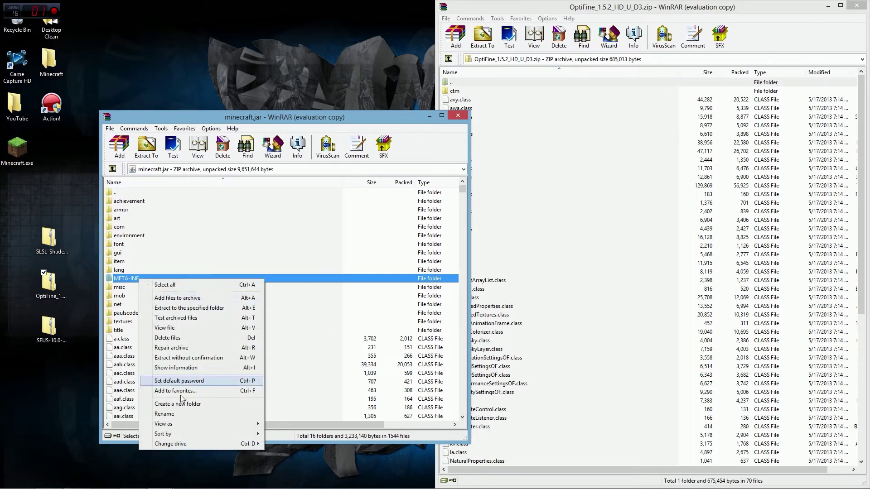
click(170, 338)
click(465, 281)
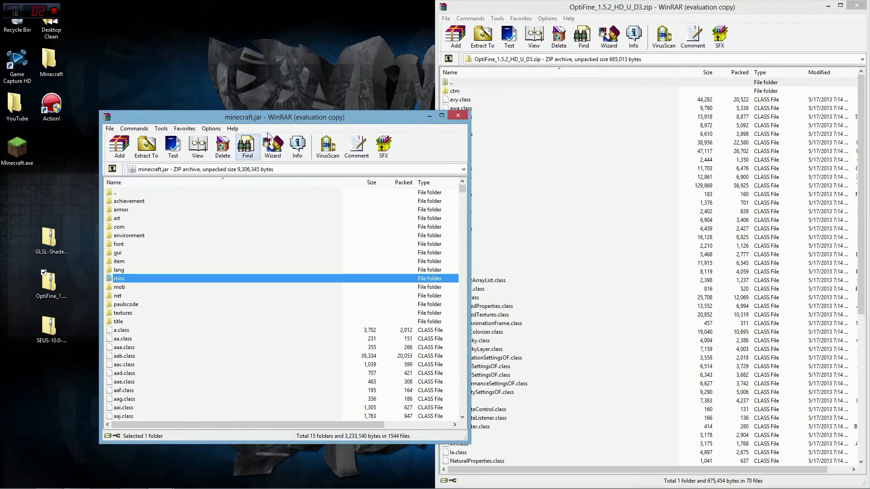
Add the ctm folder and all OptiFine files to minecraft.jar with Add and replace files in ZIP format, and close the OptiFine archive
drag(284, 118, 251, 65)
click(581, 10)
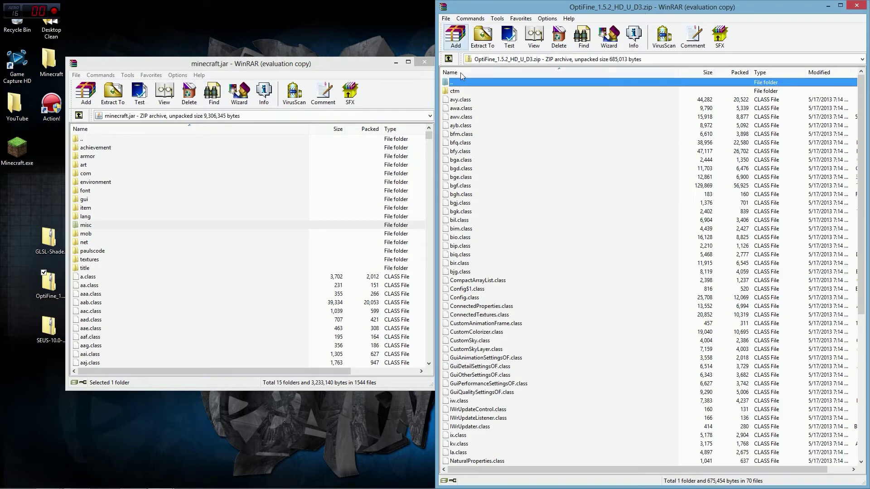
click(462, 92)
key(ctrl+a)
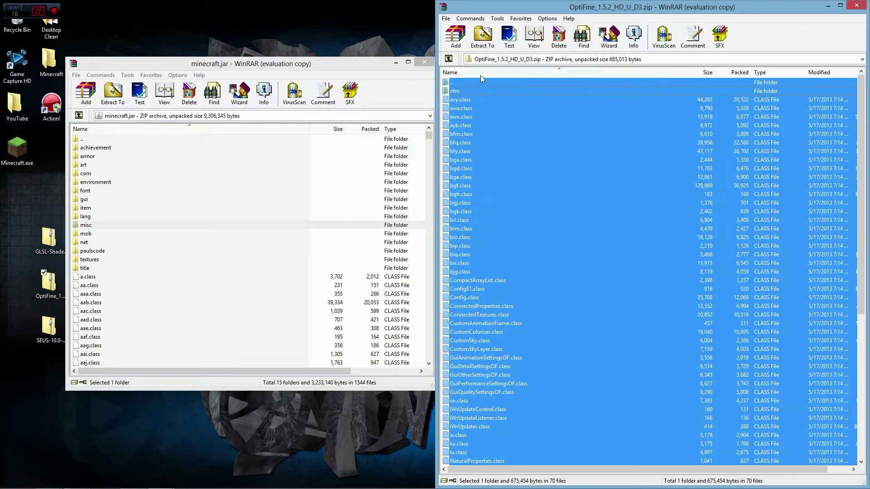
click(480, 74)
click(471, 85)
click(463, 93)
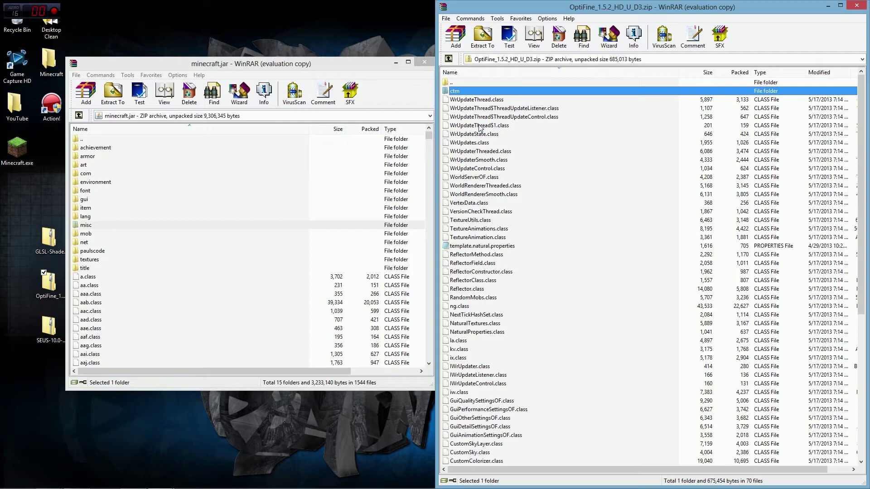
key(ctrl+a)
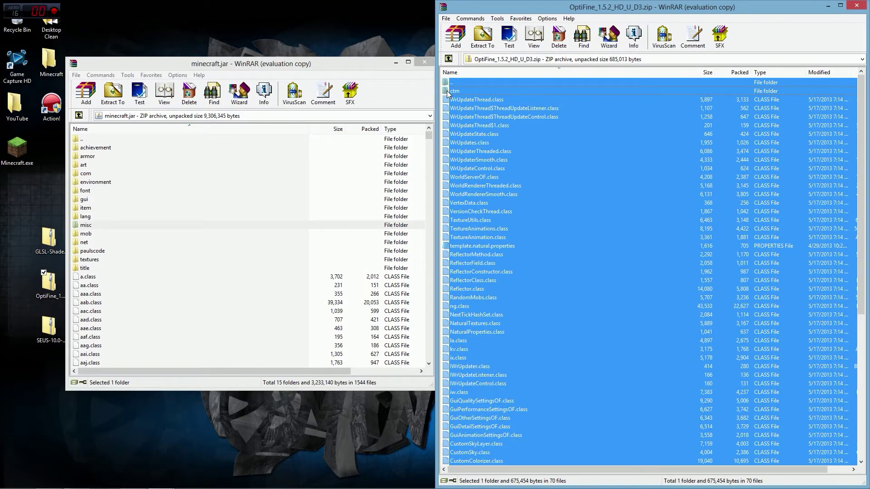
ctrl+click(462, 83)
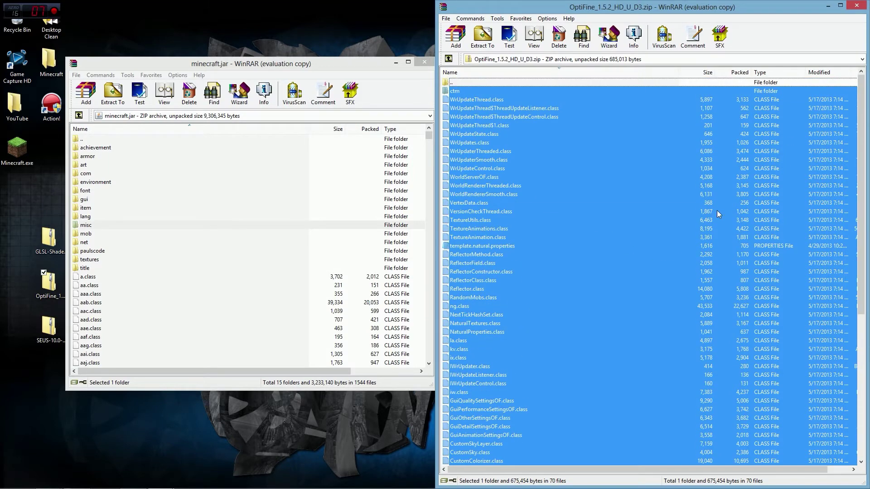
drag(717, 210, 142, 311)
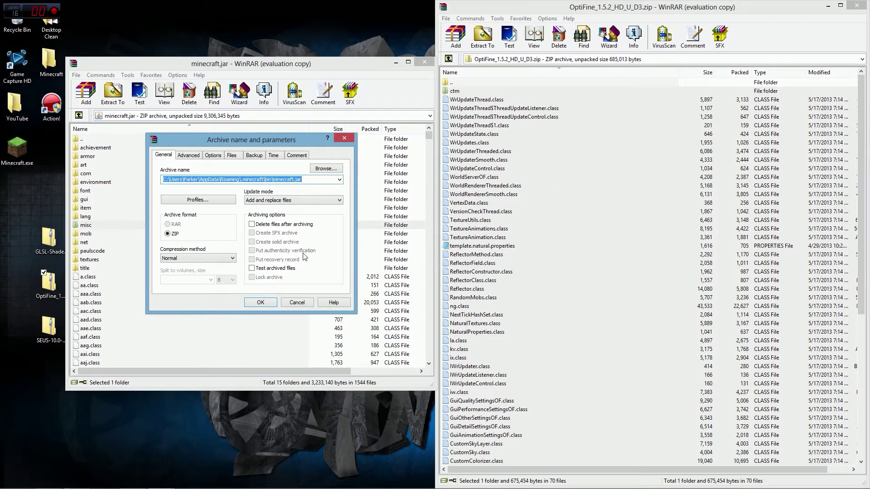
click(261, 302)
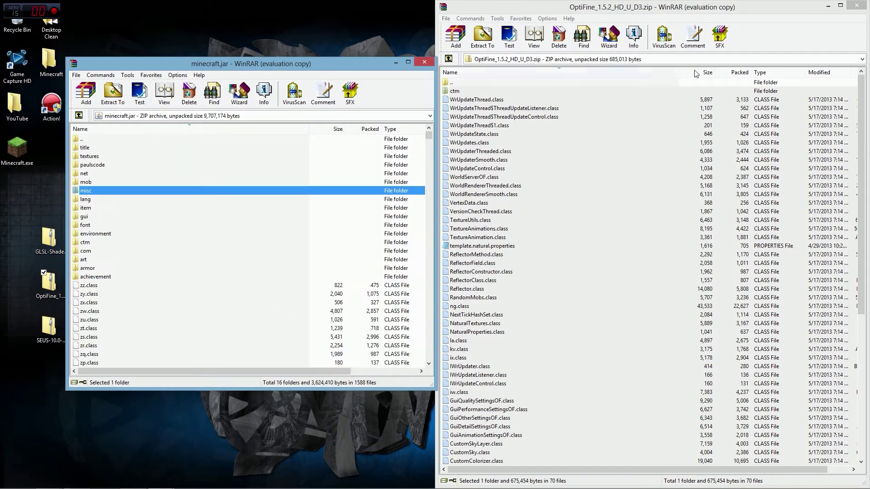
click(856, 5)
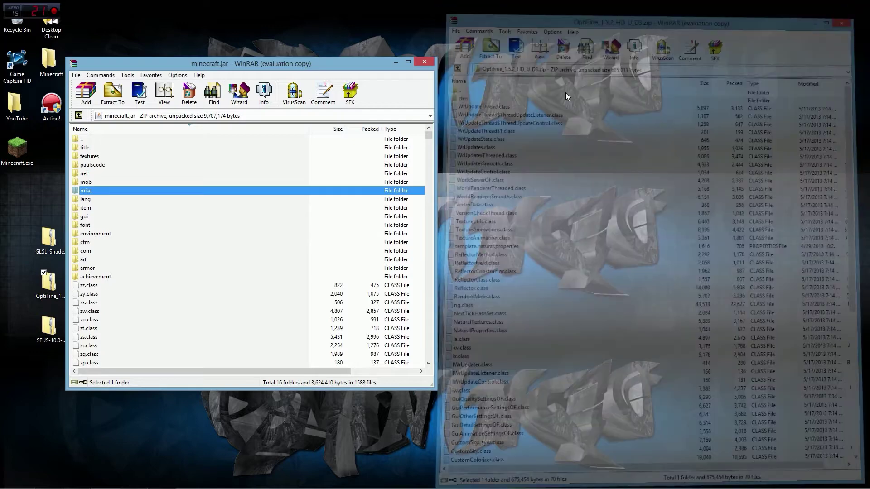
Open GLSL-Shaders-Modified-Mod-1.5.2.zip from the desktop with WinRAR, arrange it beside minecraft.jar and dismiss the license reminder
drag(288, 66, 495, 46)
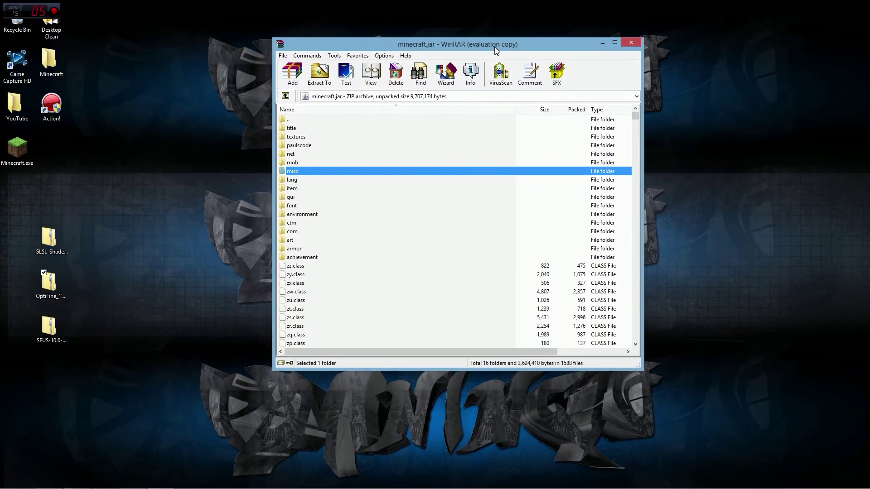
click(148, 242)
drag(42, 241, 131, 304)
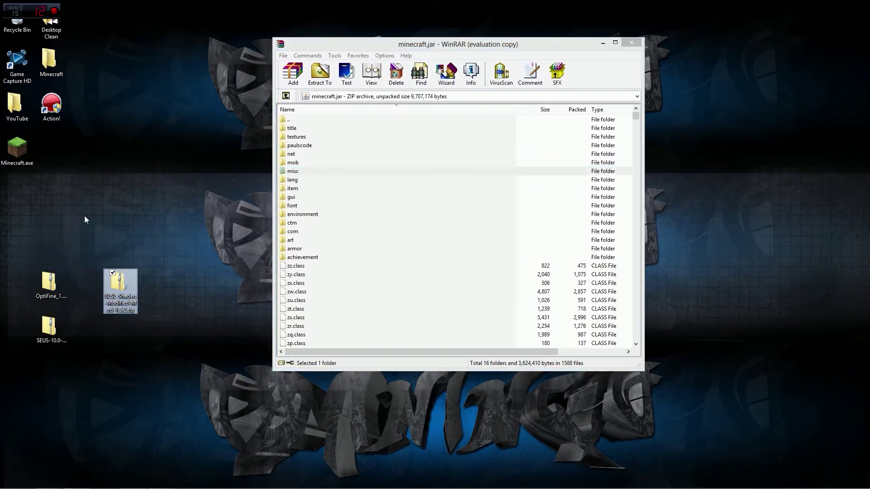
click(130, 301)
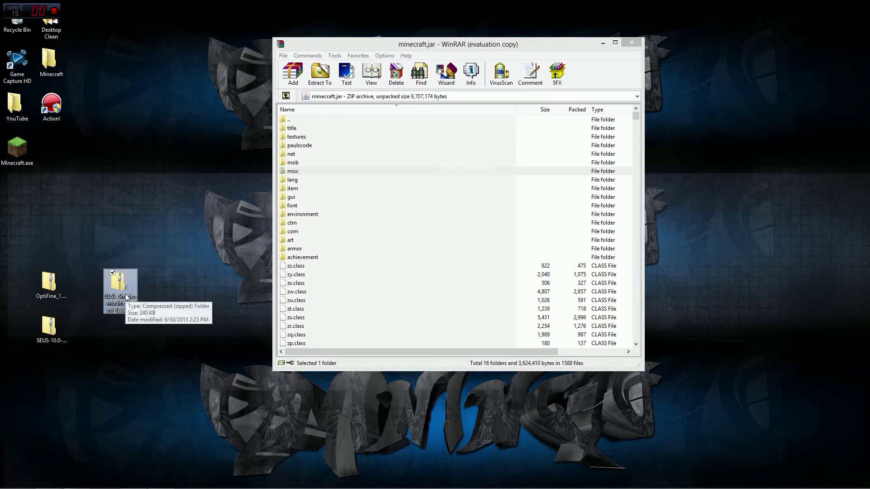
right_click(126, 297)
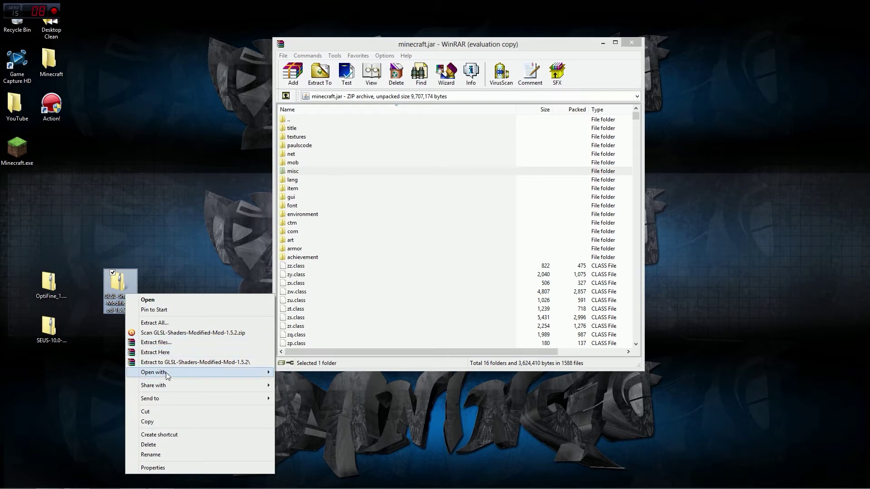
mouse_move(167, 373)
click(299, 383)
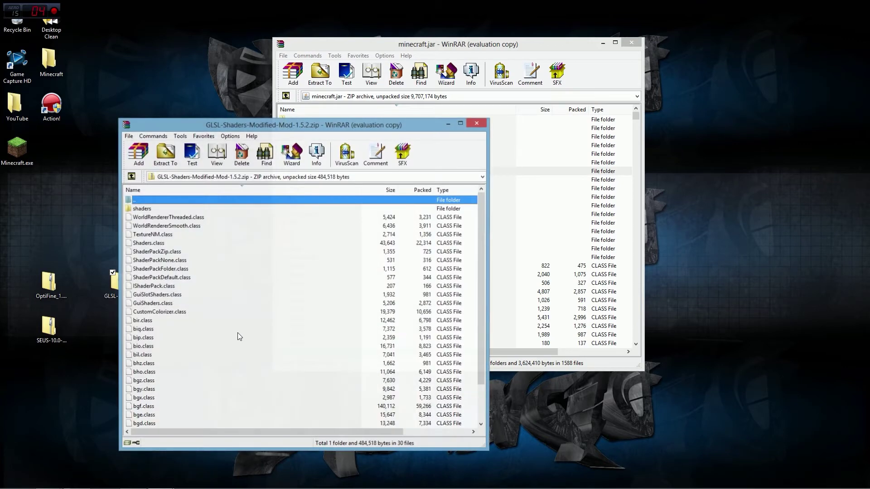
drag(281, 125, 182, 93)
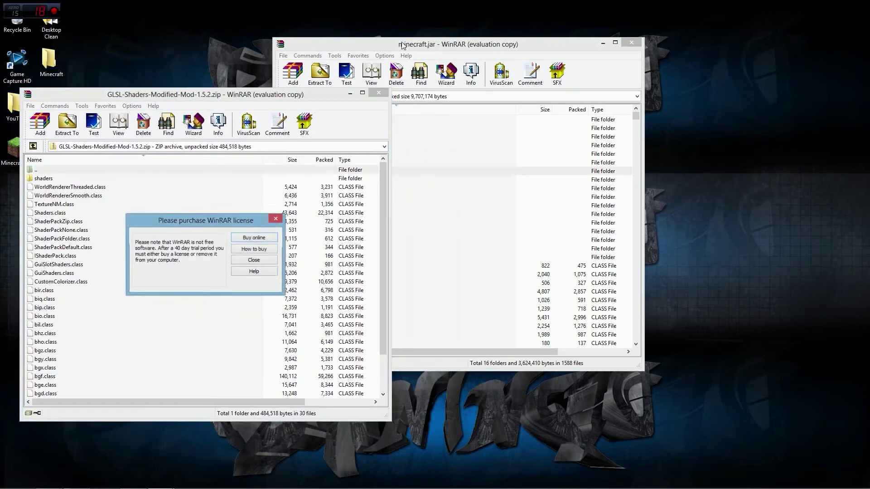
drag(402, 45, 540, 67)
click(273, 220)
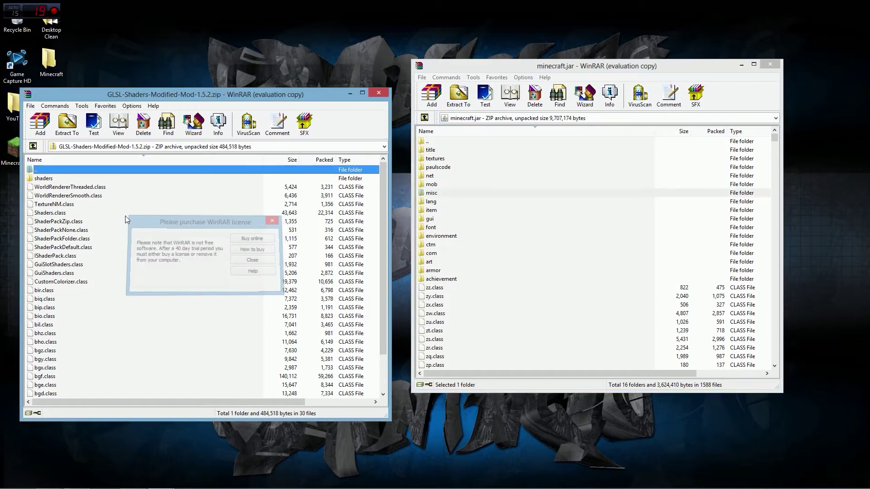
Add the shaders folder and all class files from the GLSL shaders archive to minecraft.jar, leaving out the parent-folder entry
key(ctrl+a)
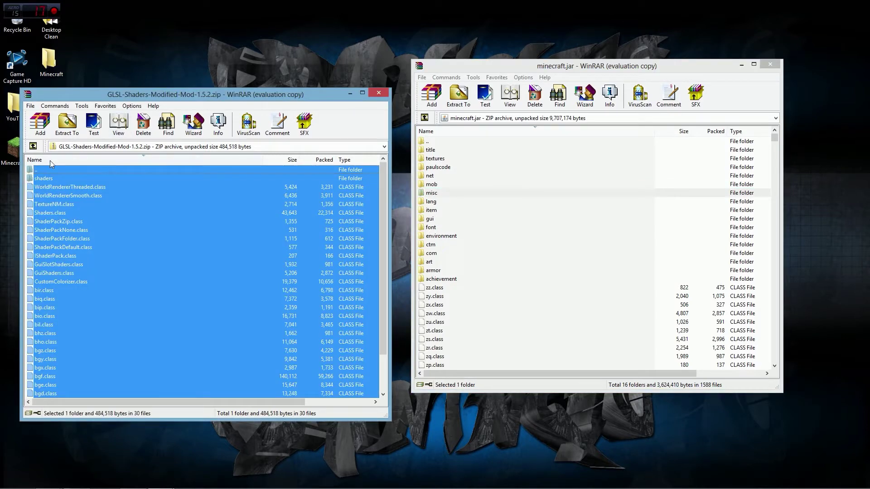
ctrl+click(70, 170)
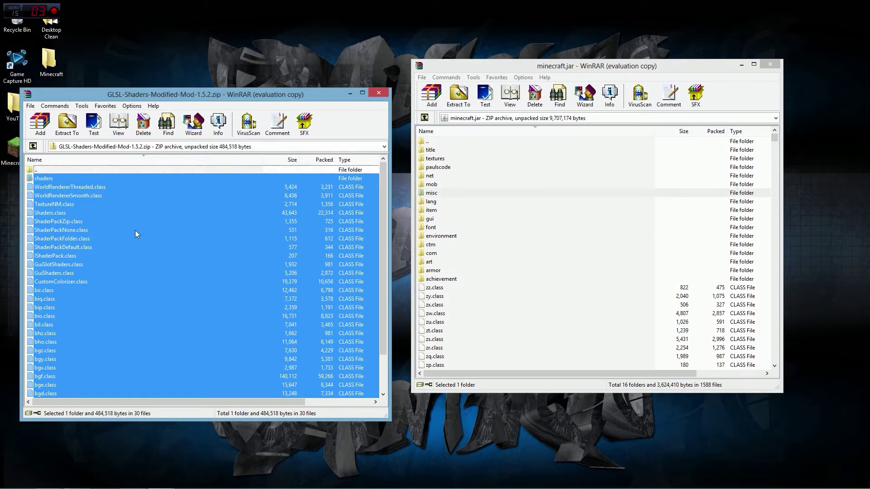
drag(82, 274, 463, 344)
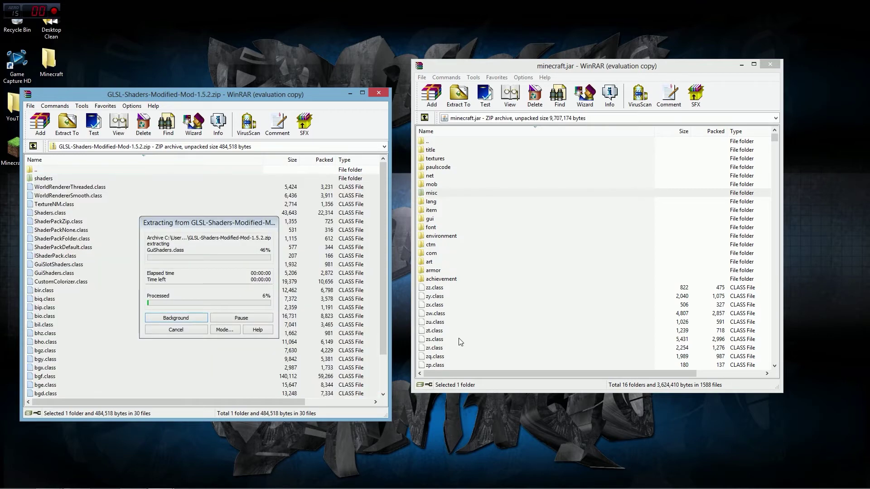
click(606, 306)
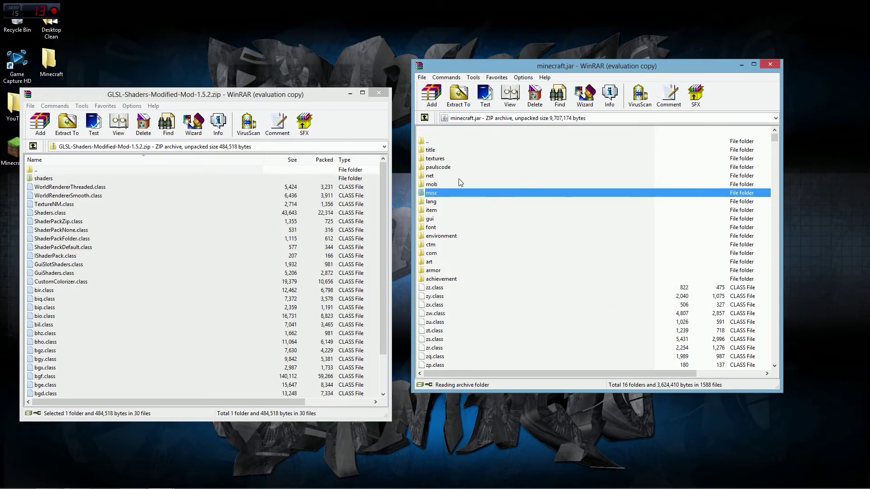
Check the shaders folder inside minecraft.jar and close both archives
double_click(447, 167)
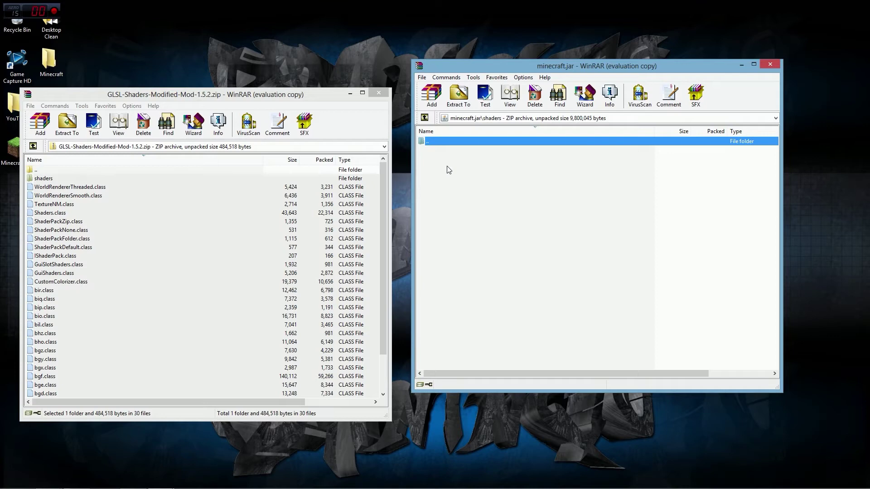
click(423, 117)
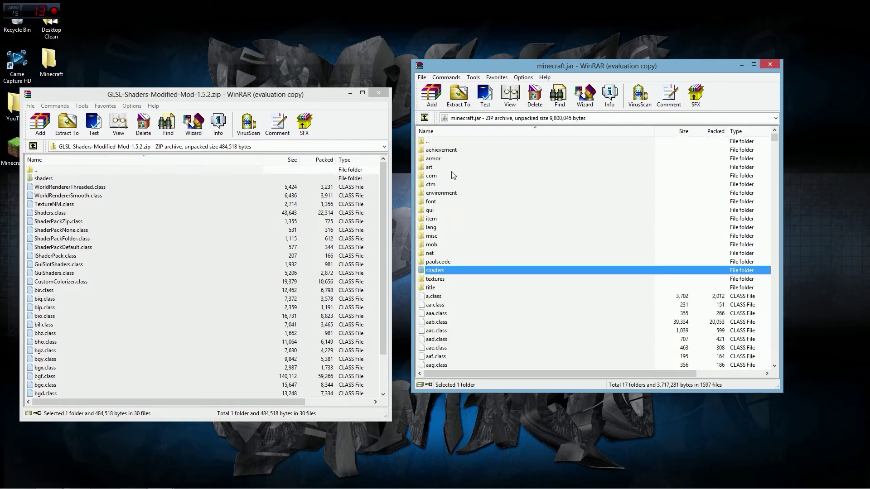
click(378, 93)
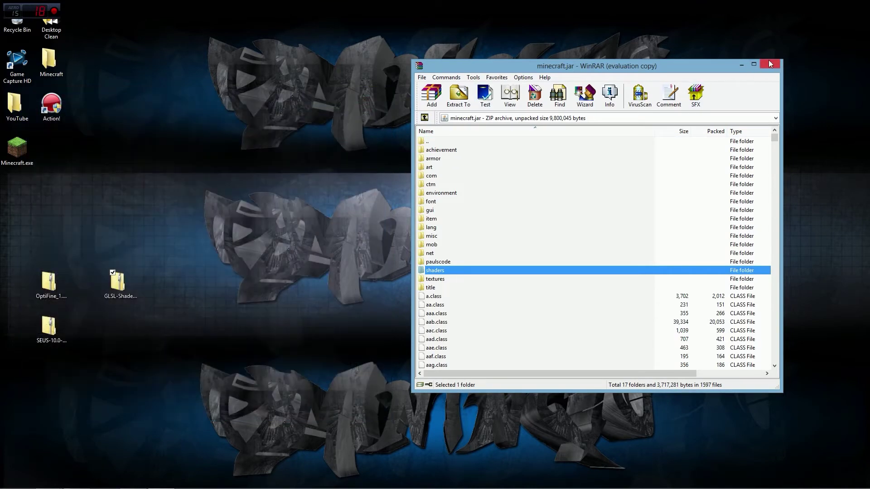
click(769, 63)
Bring up the bin folder window, launch Minecraft from the desktop and log in with the remembered account
mouse_move(48, 480)
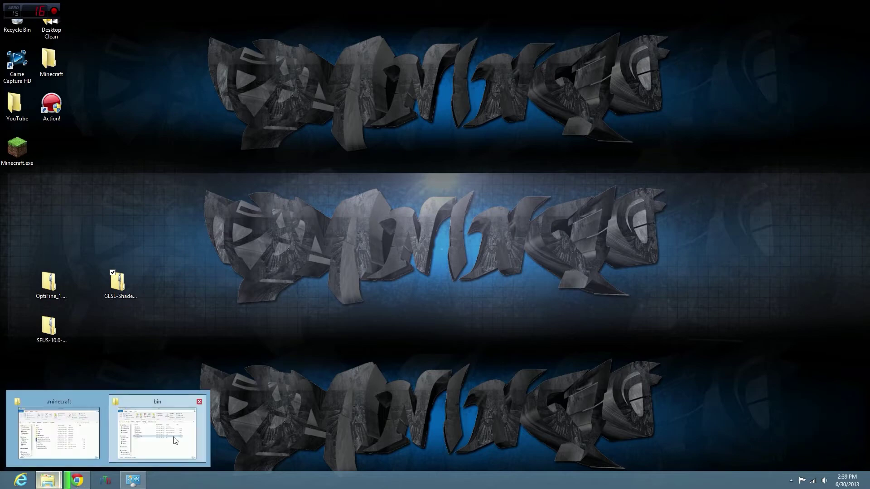
click(171, 441)
drag(251, 61, 405, 72)
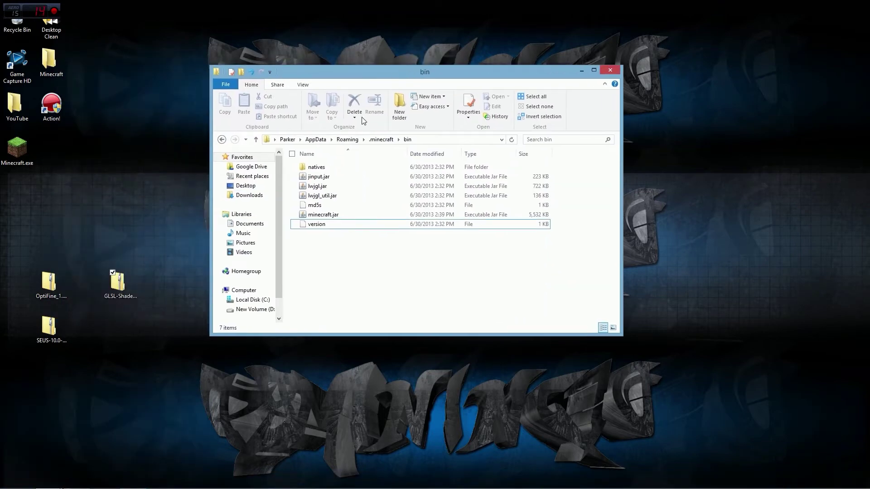
double_click(19, 152)
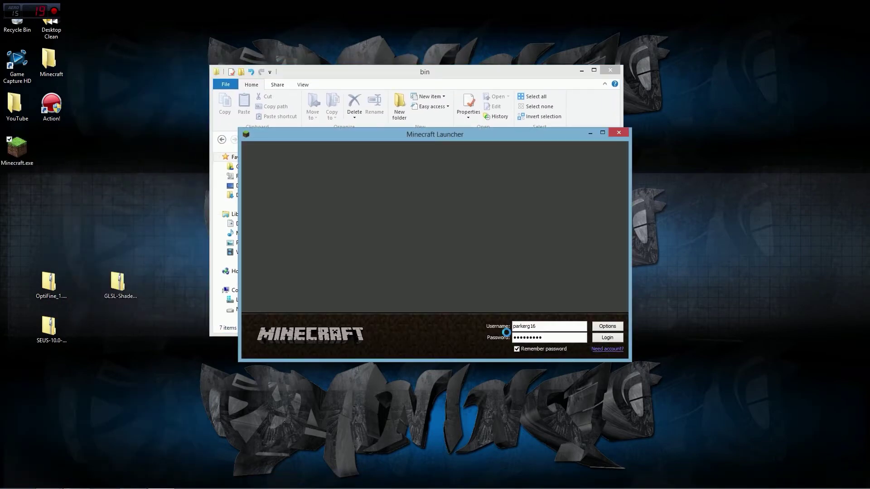
click(603, 341)
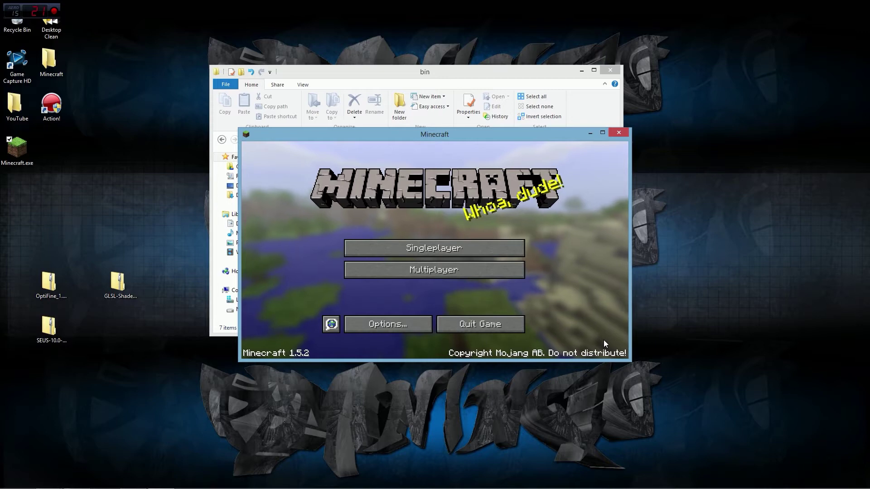
Look at the Shaders screen in Minecraft's options and return to the options
click(415, 318)
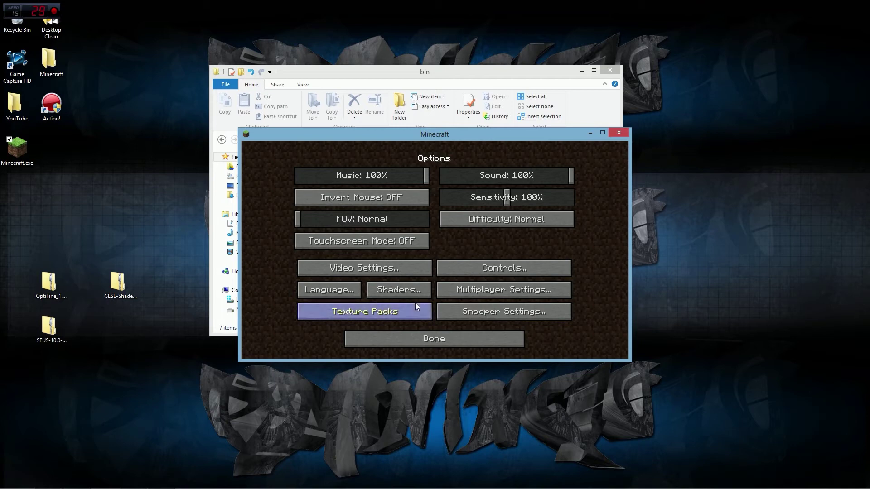
click(417, 290)
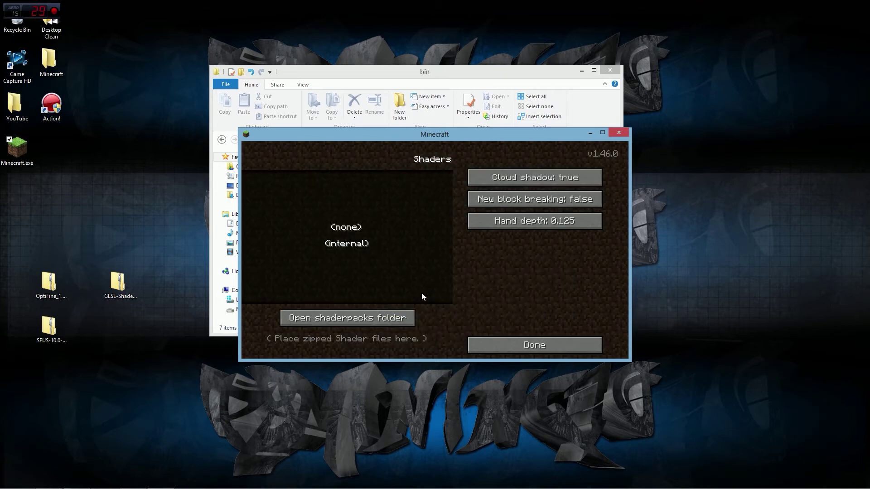
click(521, 346)
Set the render distance to Normal in the video settings and return to the options
click(398, 270)
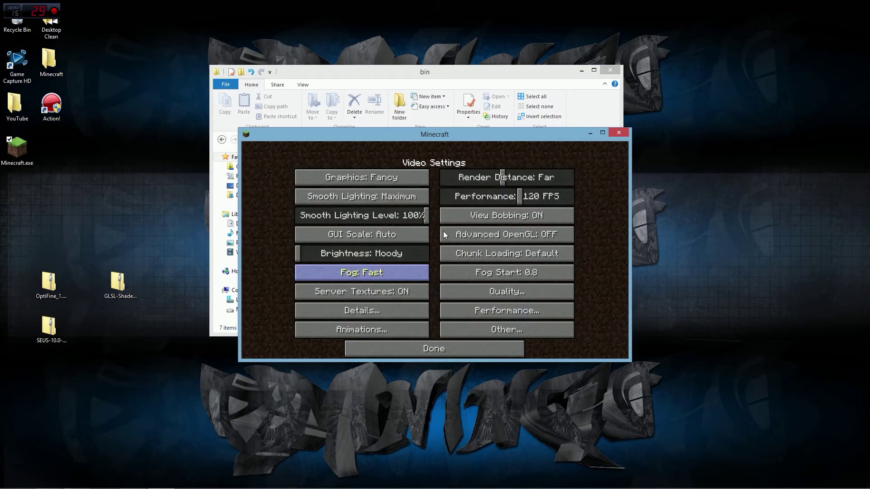
drag(503, 179, 471, 177)
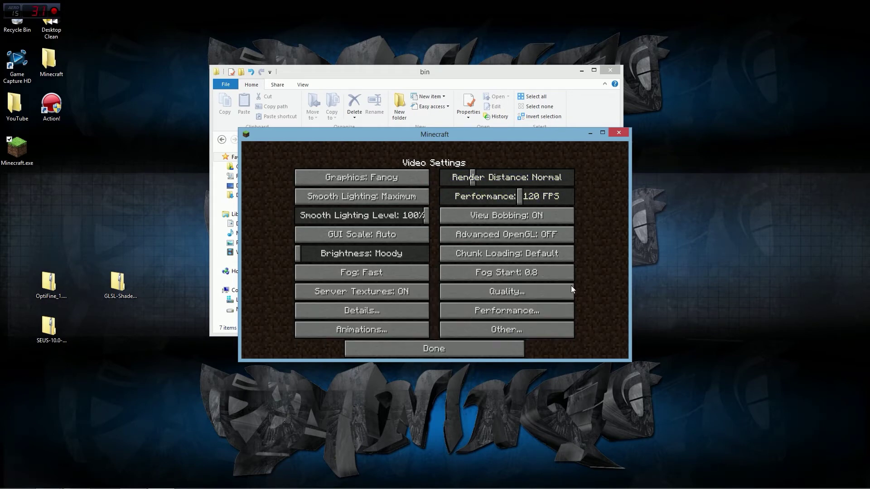
click(404, 182)
click(456, 344)
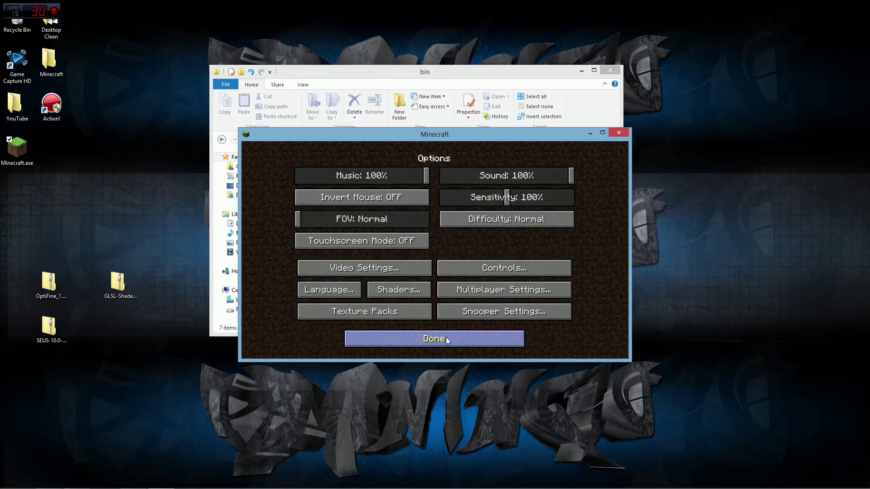
Open the shaderpacks folder from Minecraft's Shaders screen, go up to .minecraft and keep the game window clear of the folder list
drag(547, 133, 663, 134)
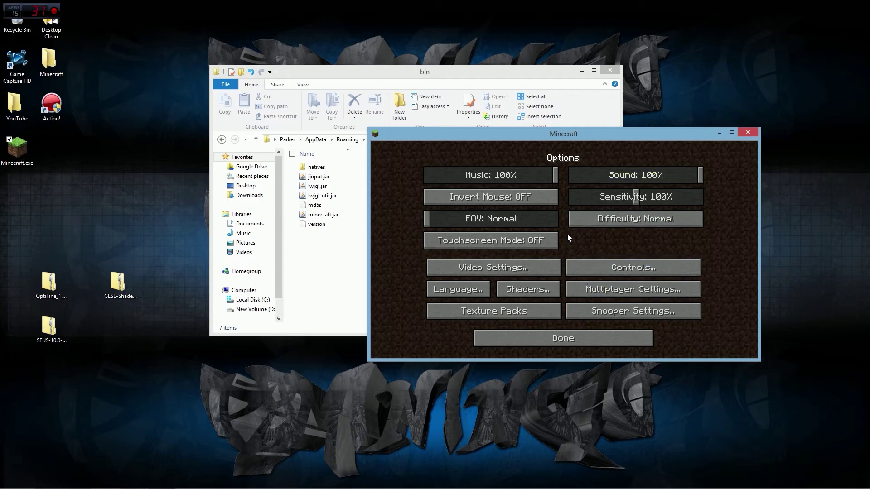
click(505, 291)
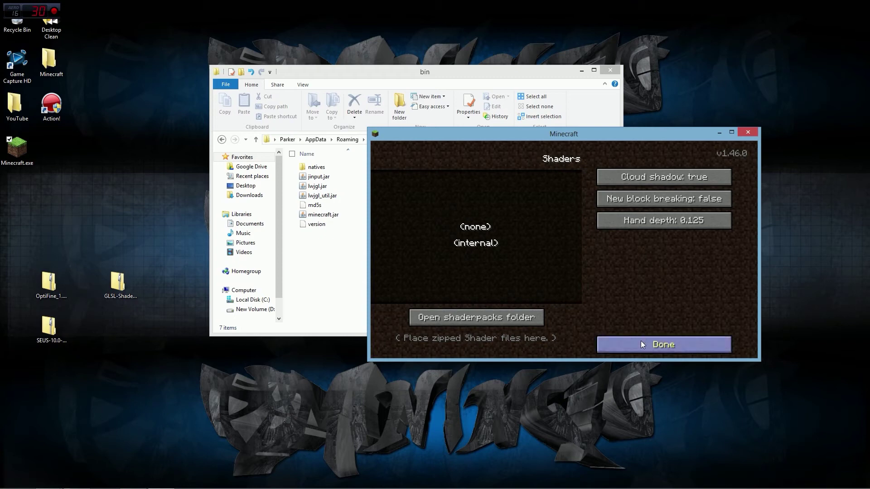
click(462, 320)
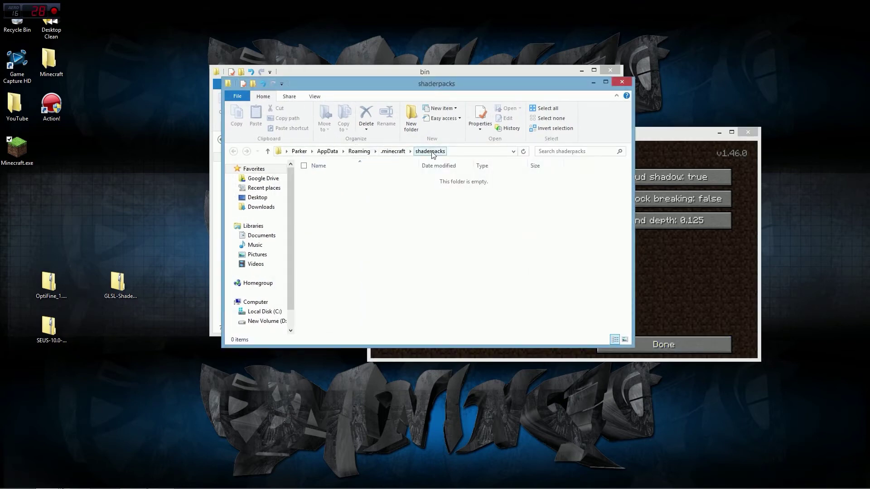
click(392, 152)
mouse_move(410, 175)
mouse_down()
mouse_move(409, 273)
mouse_move(398, 182)
mouse_up()
click(655, 291)
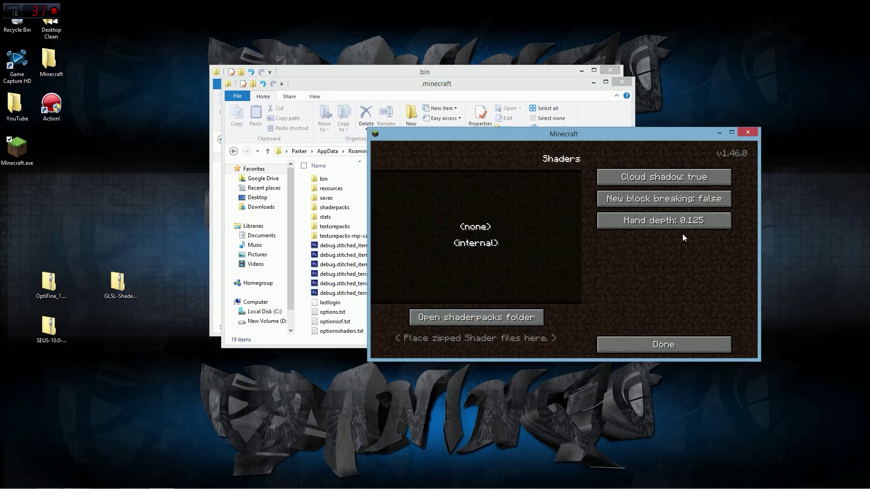
drag(558, 136, 632, 133)
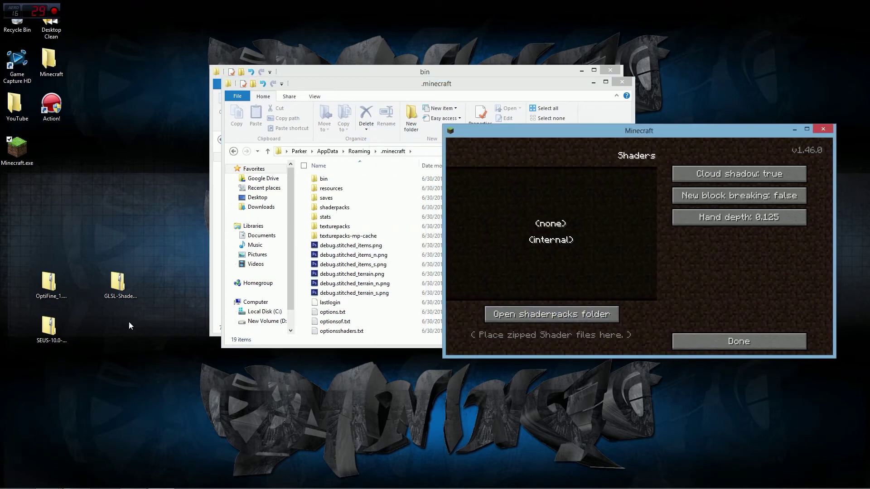
Set the SEUS zip apart on the desktop and look over the Sonic Ether's Unbelievable Shaders page in Chrome
click(49, 324)
drag(49, 324, 84, 373)
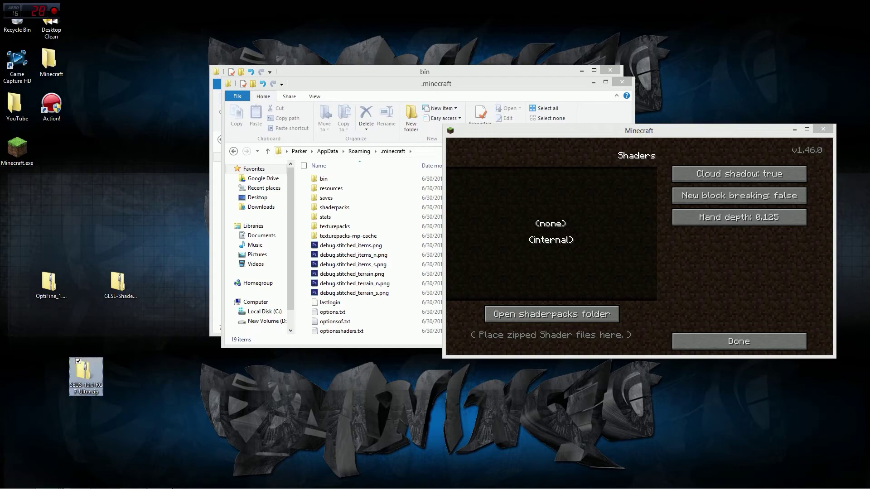
click(77, 480)
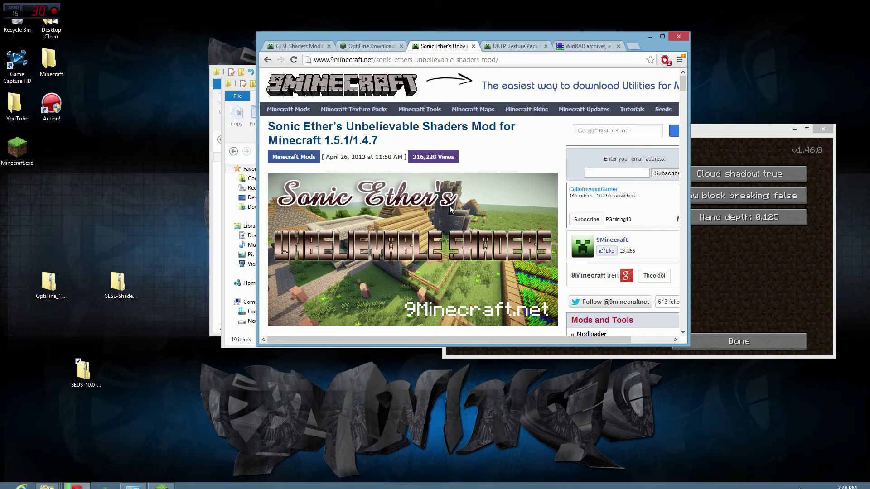
scroll(476, 181, down, 7)
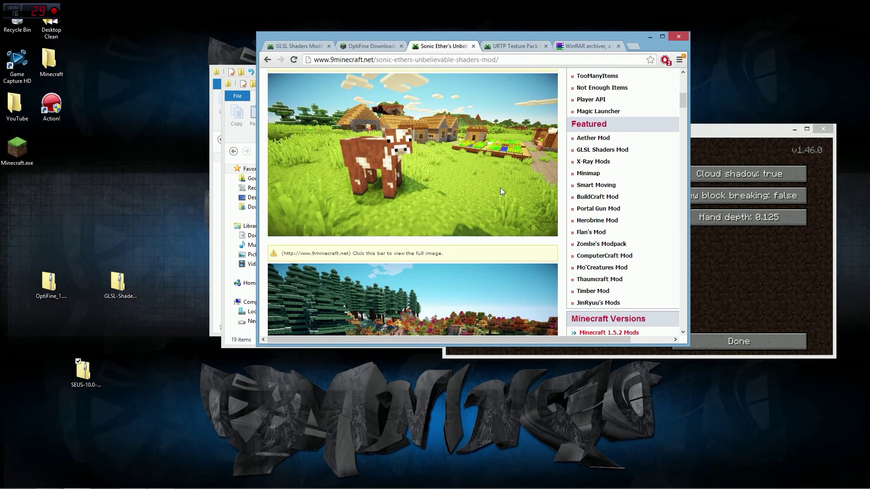
click(650, 36)
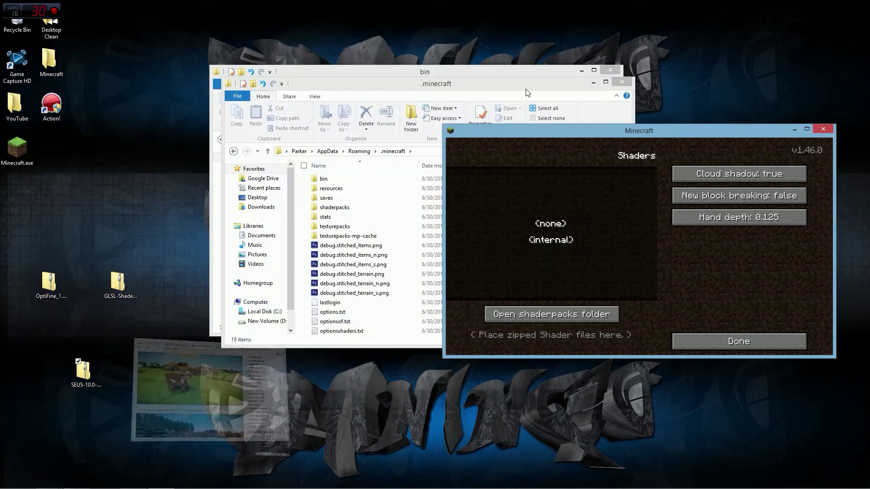
Move SEUS-10.0-RC7-Ultra.zip from the desktop into the shaderpacks folder and return to Minecraft's Shaders screen
click(89, 383)
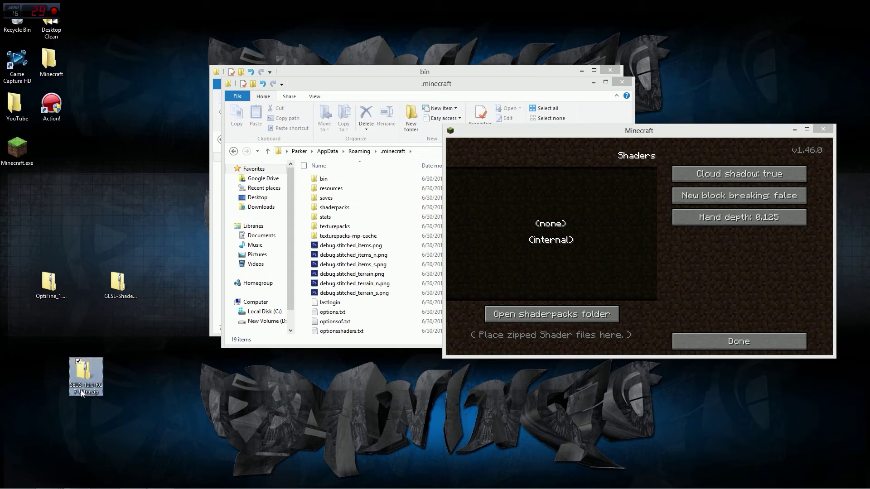
drag(84, 389, 348, 210)
double_click(348, 208)
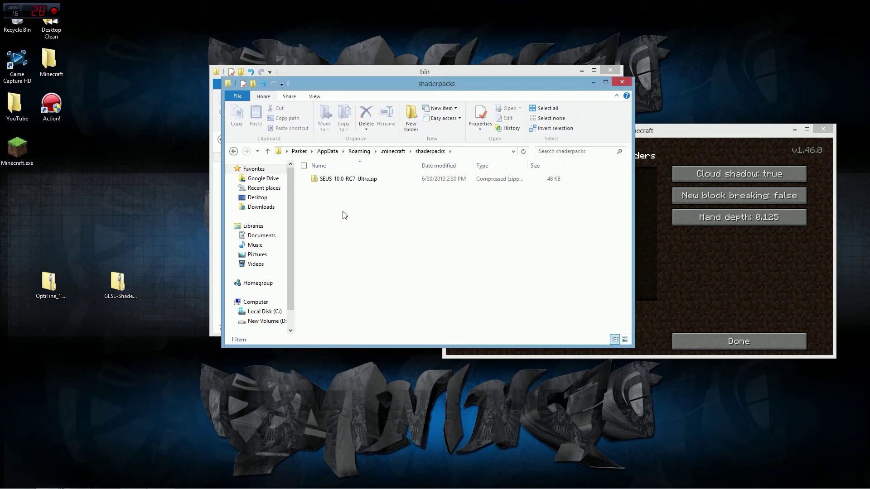
click(643, 248)
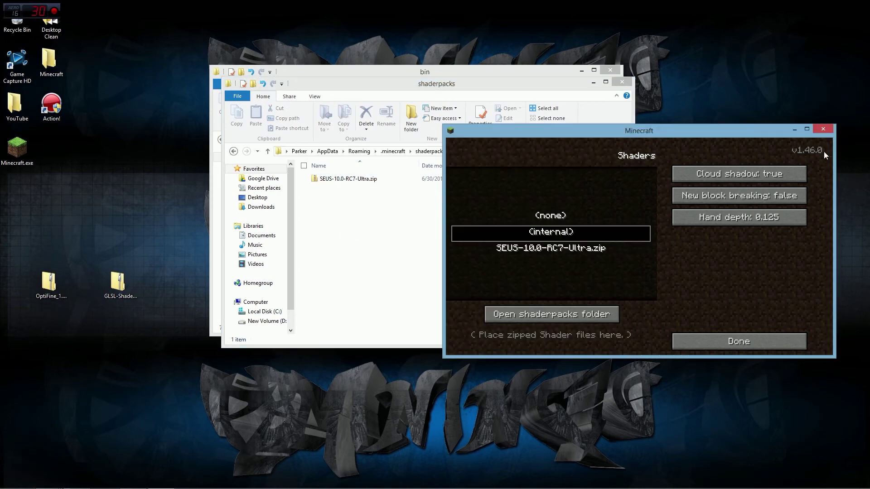
Maximize the game window, select the SEUS-10.0-RC7-Ultra.zip shaderpack and return to the title screen
click(807, 130)
click(257, 254)
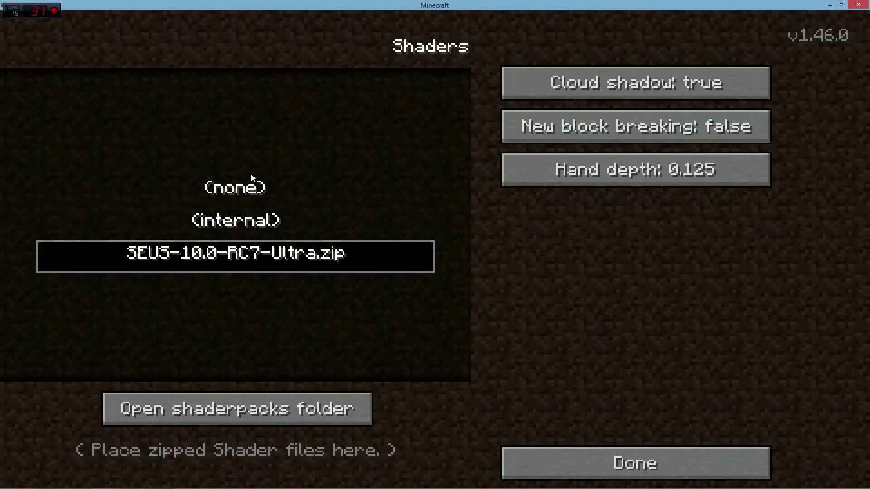
click(634, 463)
click(452, 411)
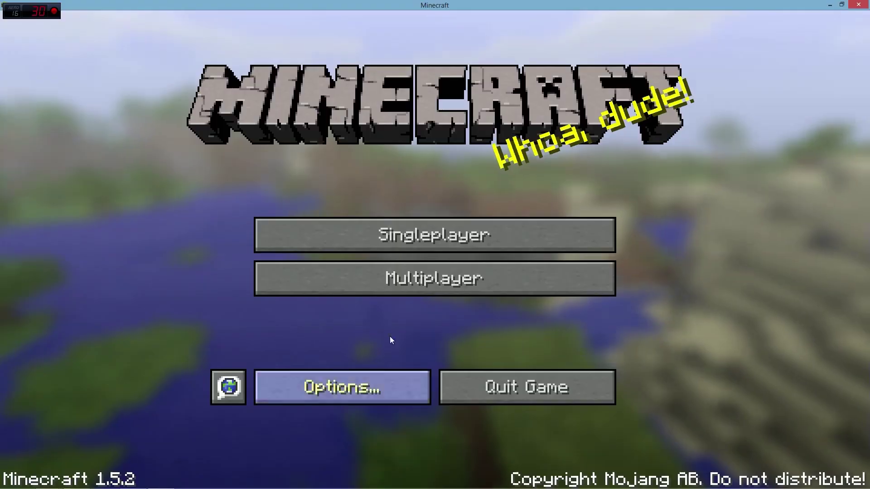
Create a new singleplayer Survival world named "Shaders test"
click(375, 235)
click(587, 417)
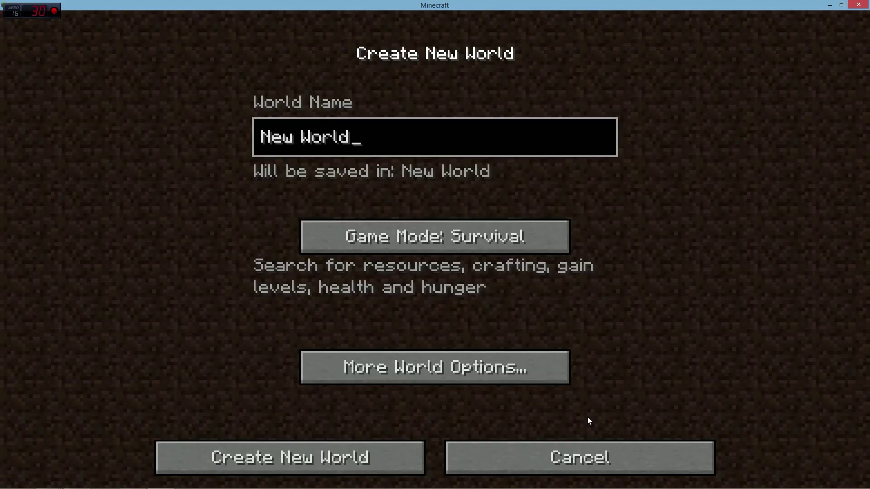
key(BackSpace)
key(BackSpace)
key(BackSpace)
key(BackSpace)
key(BackSpace)
key(BackSpace)
key(BackSpace)
key(BackSpace)
text(Shad)
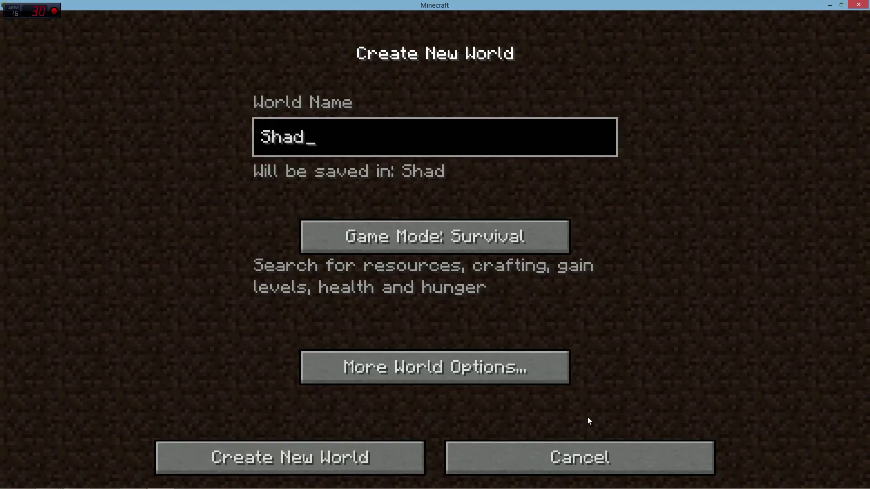
text(ers test)
key(Return)
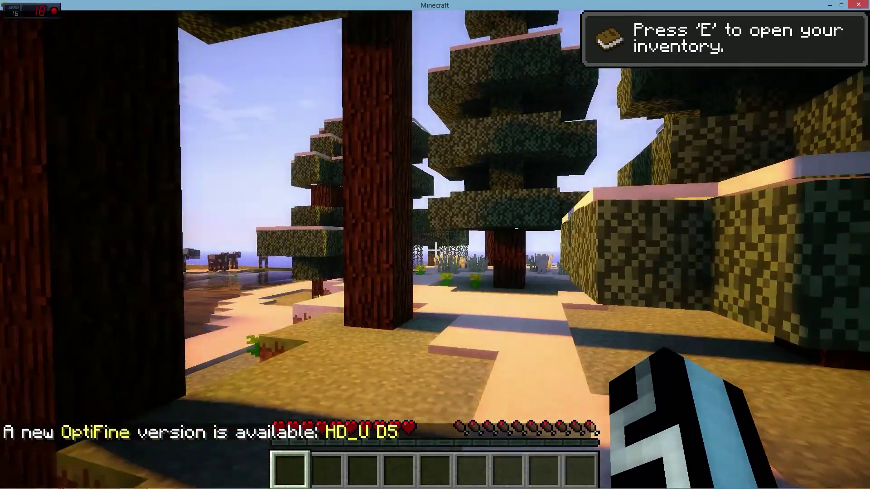
Walk among the snowy trees to examine the shader lighting, break a leaf block and check the inventory
key(w)
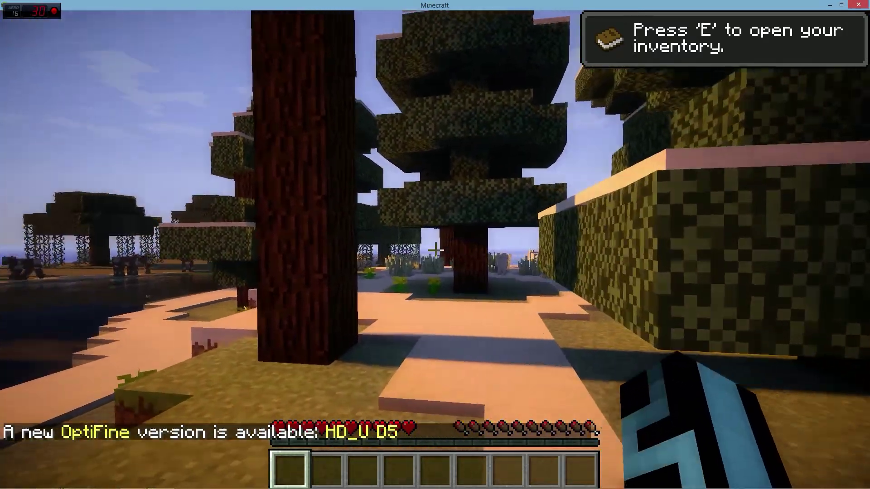
key(w)
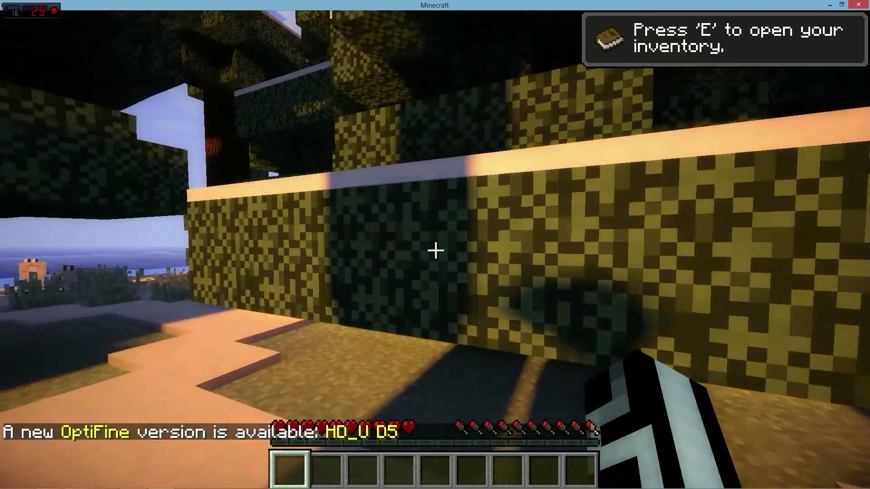
key(s)
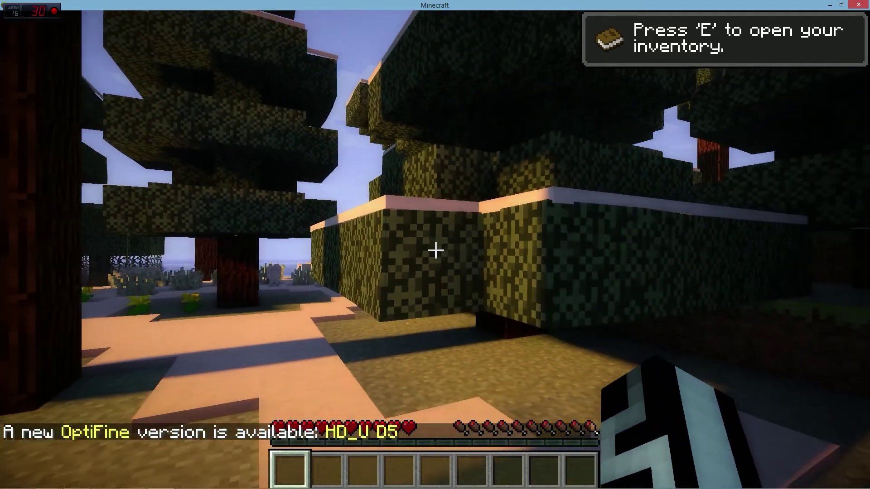
key(w)
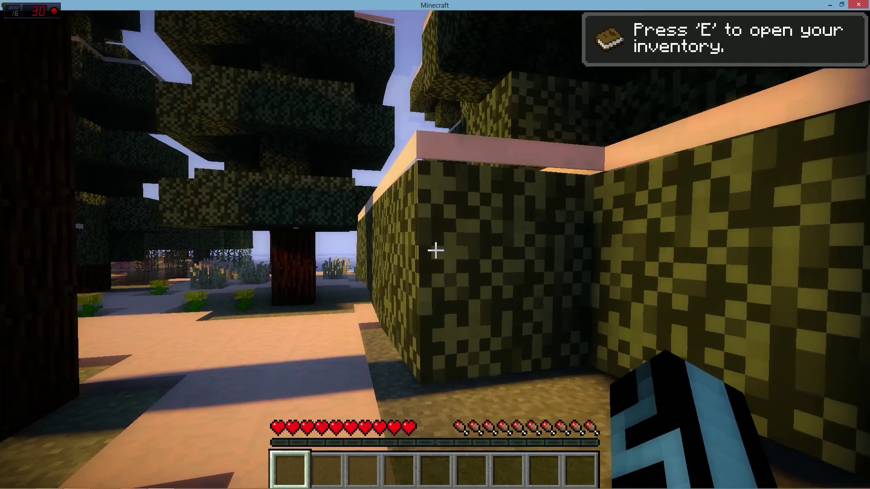
click(435, 250)
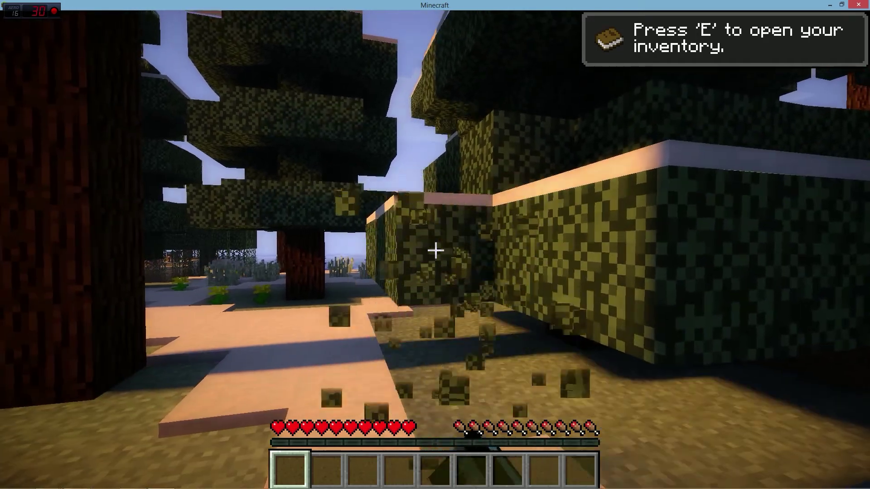
key(e)
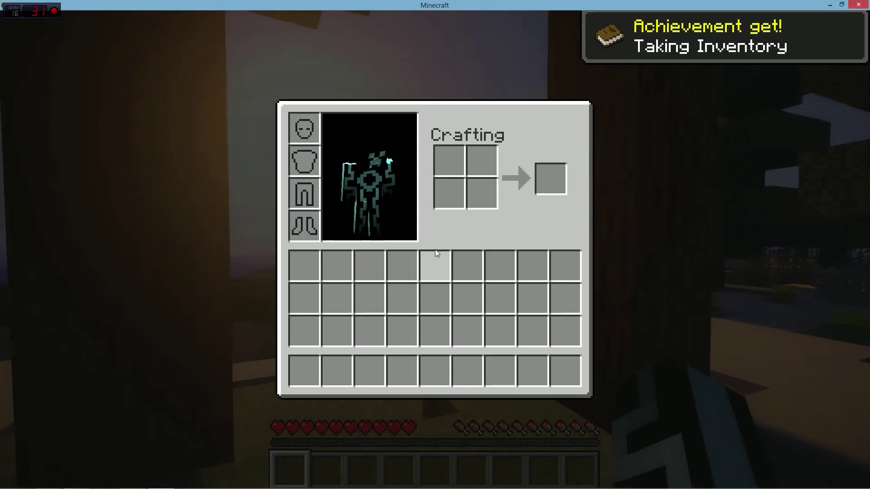
key(e)
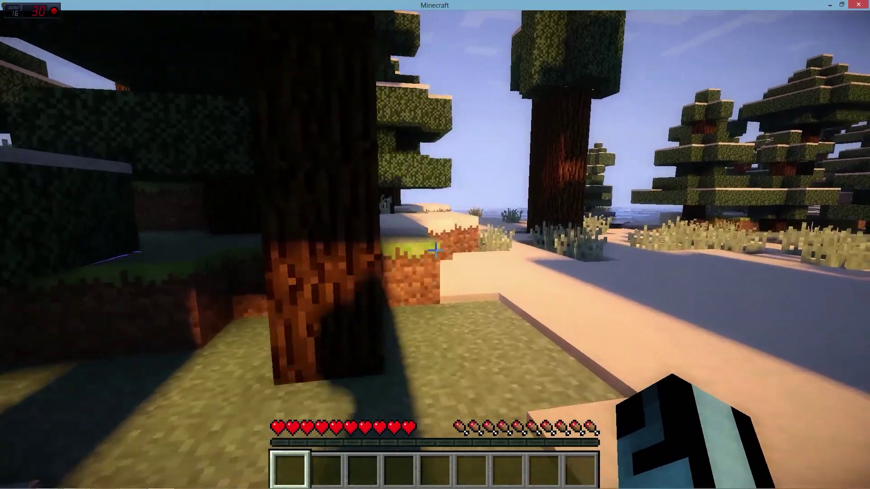
Pause the world and open the texture pack selection from the game options
key(Escape)
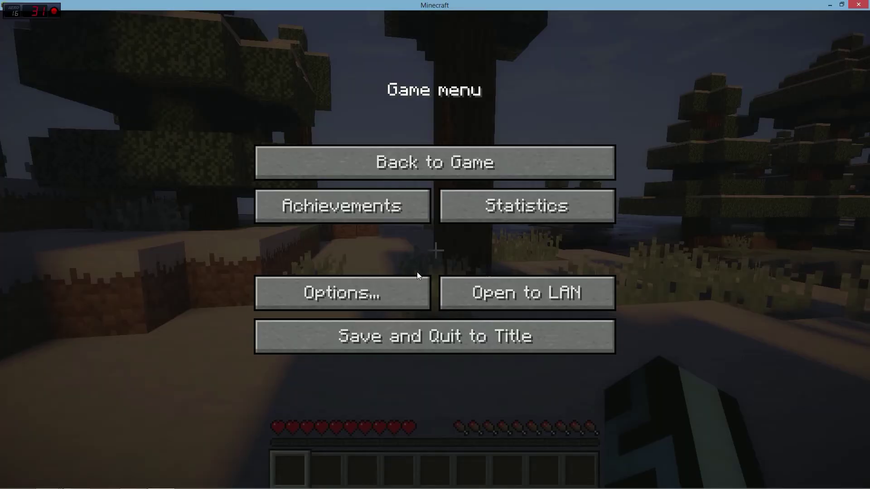
click(405, 289)
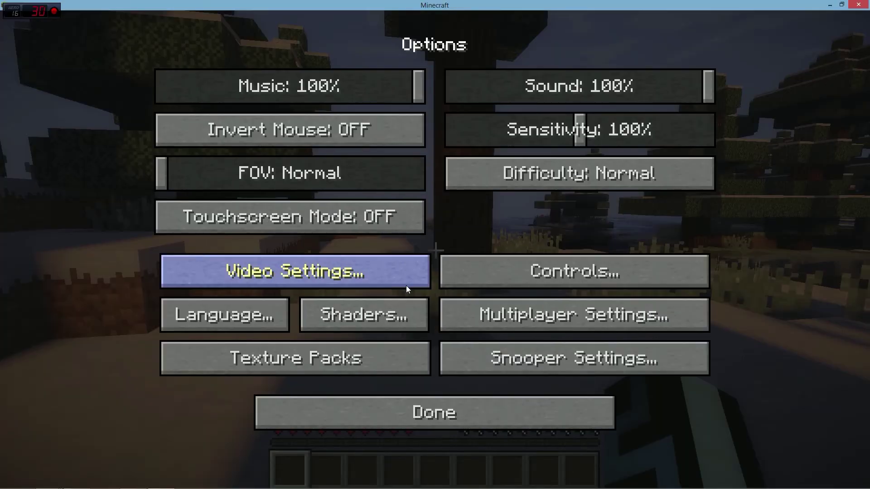
click(379, 360)
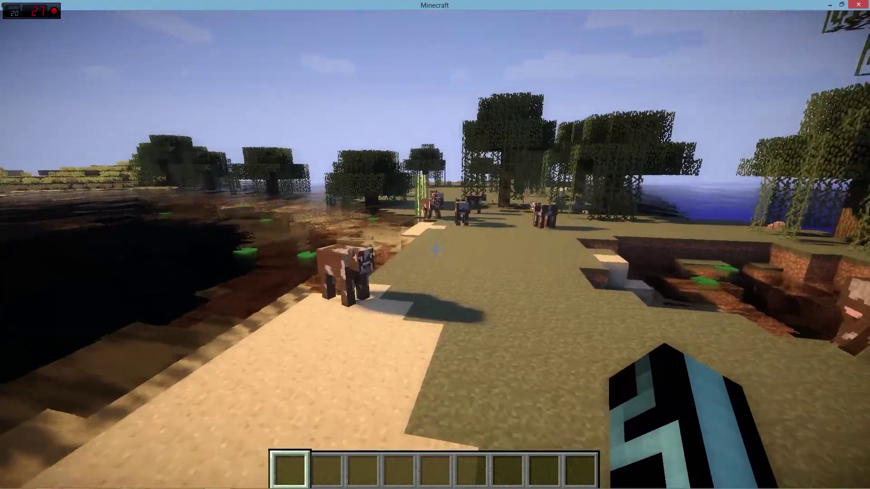
Switch the camera to the front-facing third-person view to look at the character under the shaders
key(F5)
key(F5)
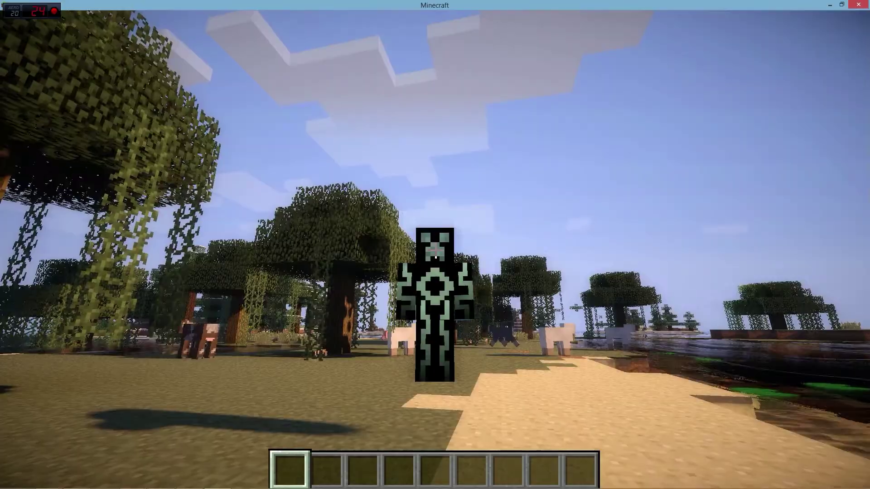